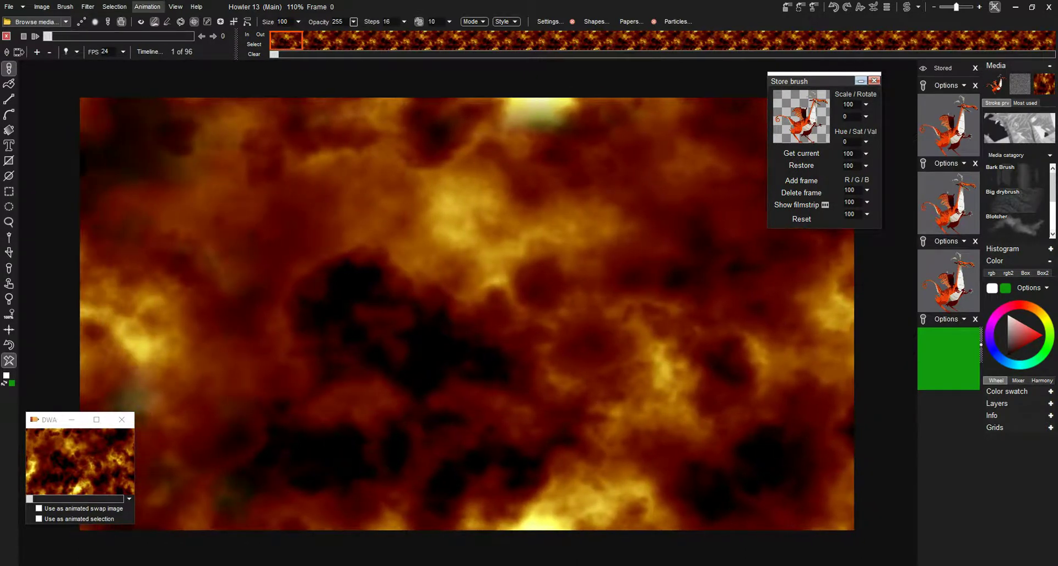
# Step: Store the current animation and restore the other stored plasma animation in its place, discarding that one's stored copy
pyautogui.click(147, 7)
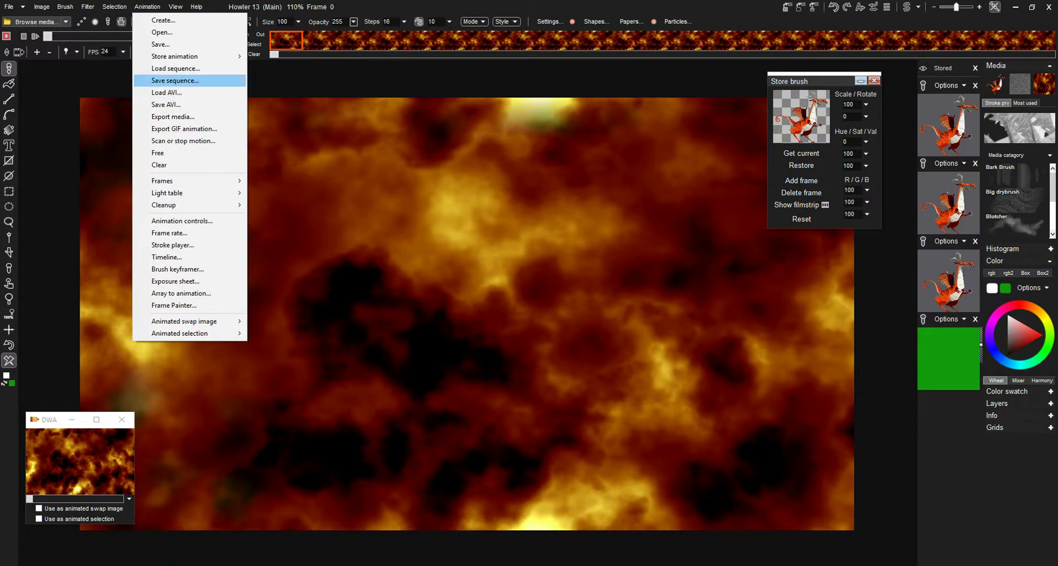
pyautogui.moveTo(187, 56)
pyautogui.click(283, 68)
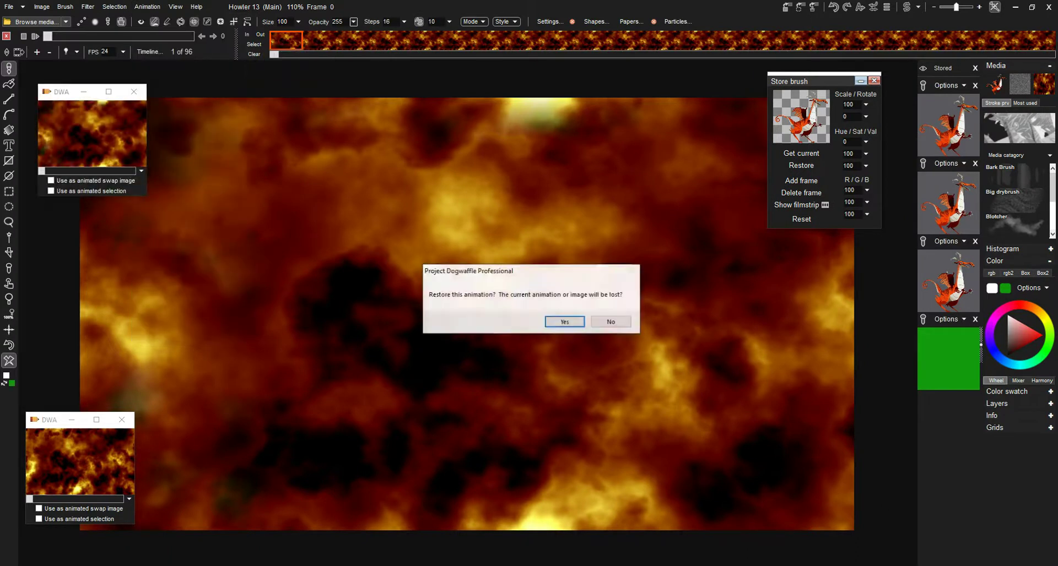
pyautogui.click(567, 322)
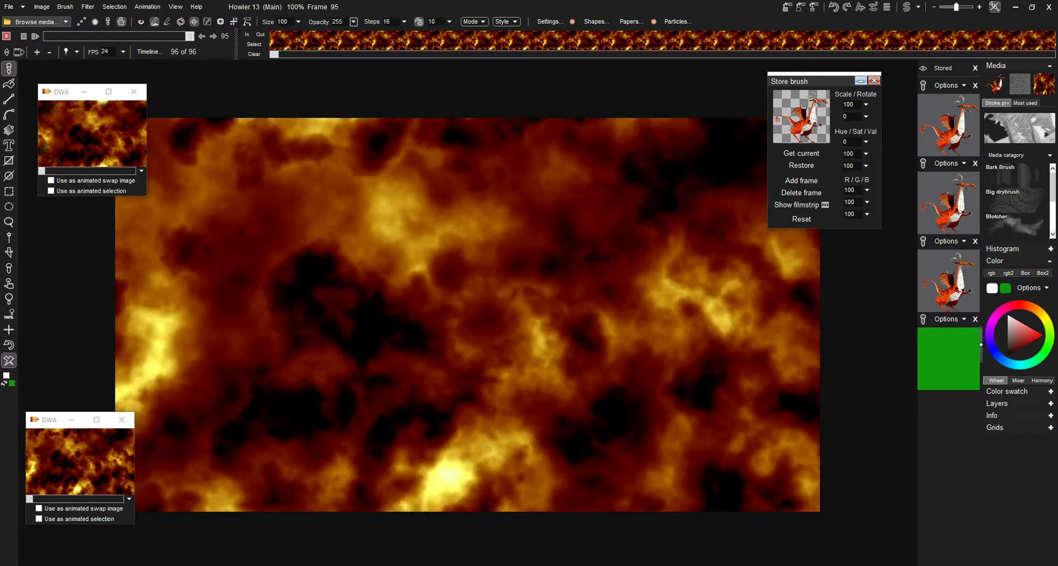
pyautogui.click(121, 420)
pyautogui.moveTo(67, 92); pyautogui.dragTo(61, 277)
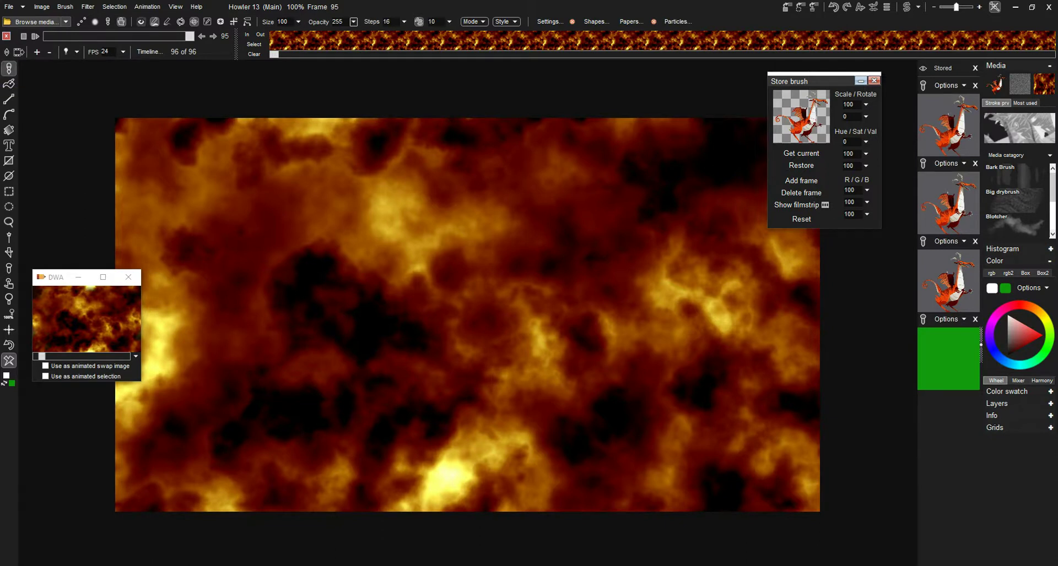
# Step: Turn on the brush preview and undo the test strokes painted with the dragon brush
pyautogui.click(142, 22)
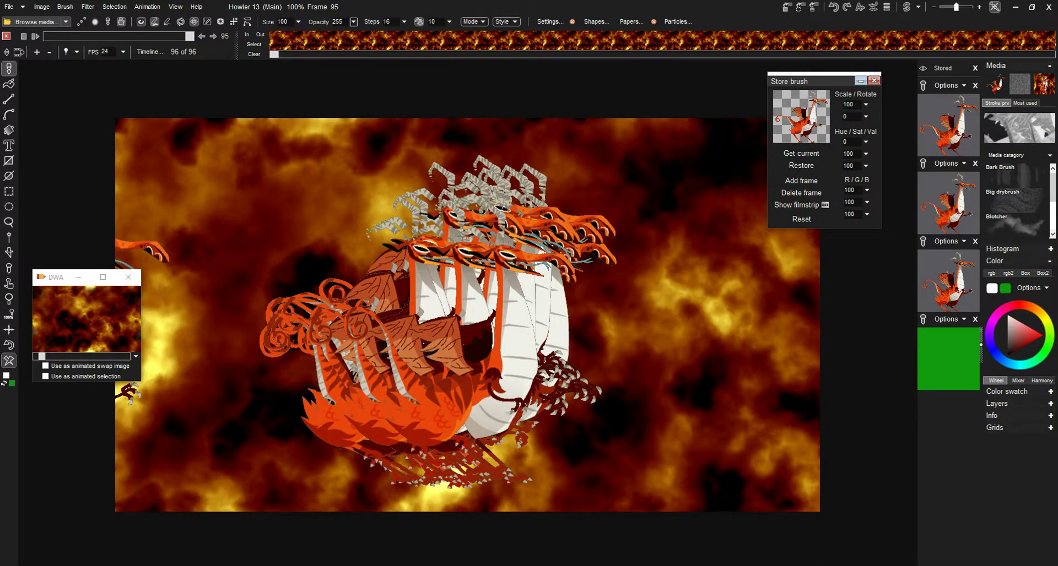
pyautogui.click(9, 345)
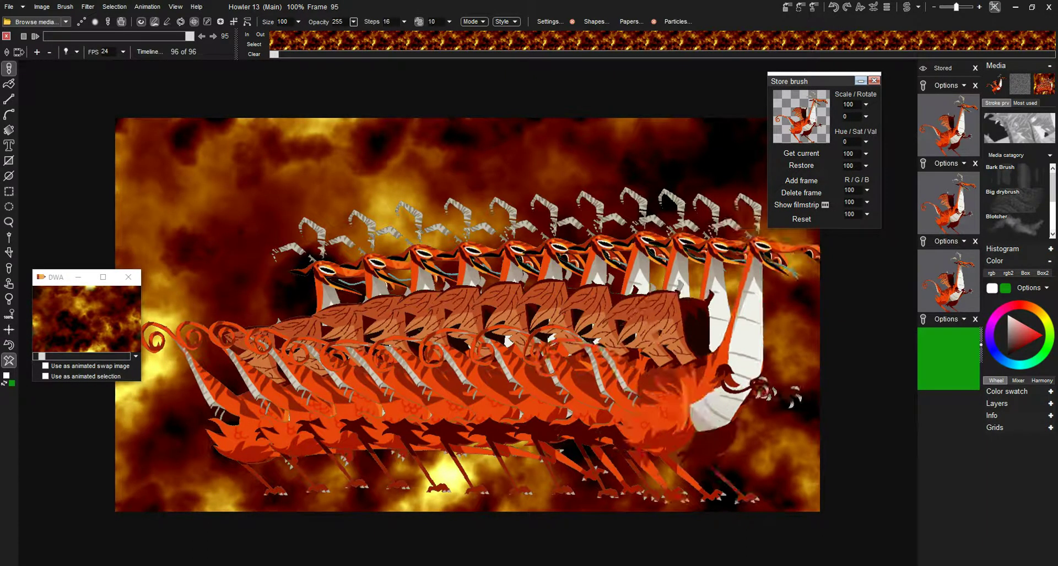
pyautogui.click(9, 345)
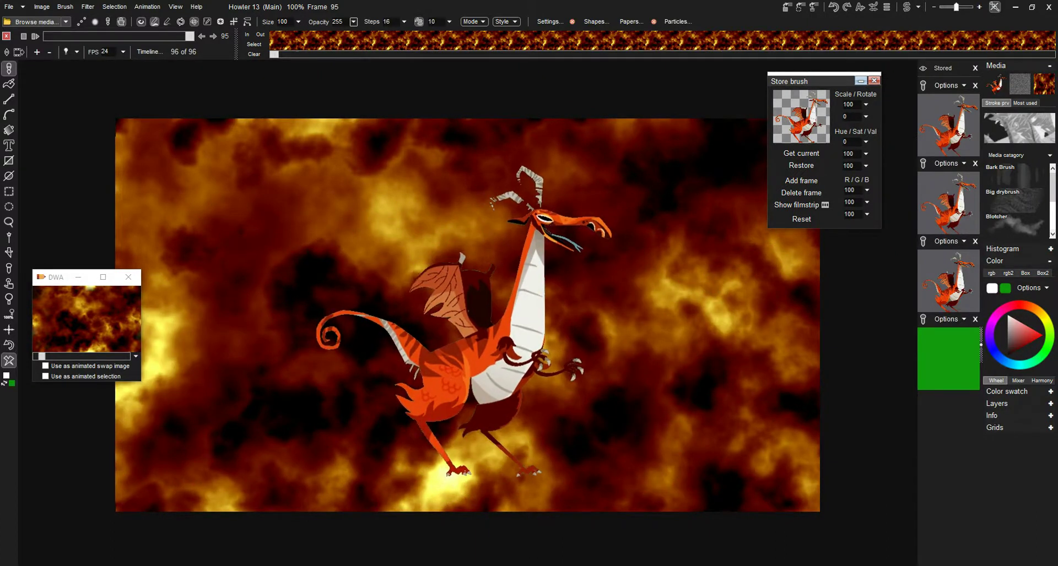
# Step: Return the animation to its first frame and show the filmstrip of the stored dragon brush
pyautogui.moveTo(58, 36); pyautogui.dragTo(48, 36)
pyautogui.moveTo(274, 55); pyautogui.dragTo(273, 54)
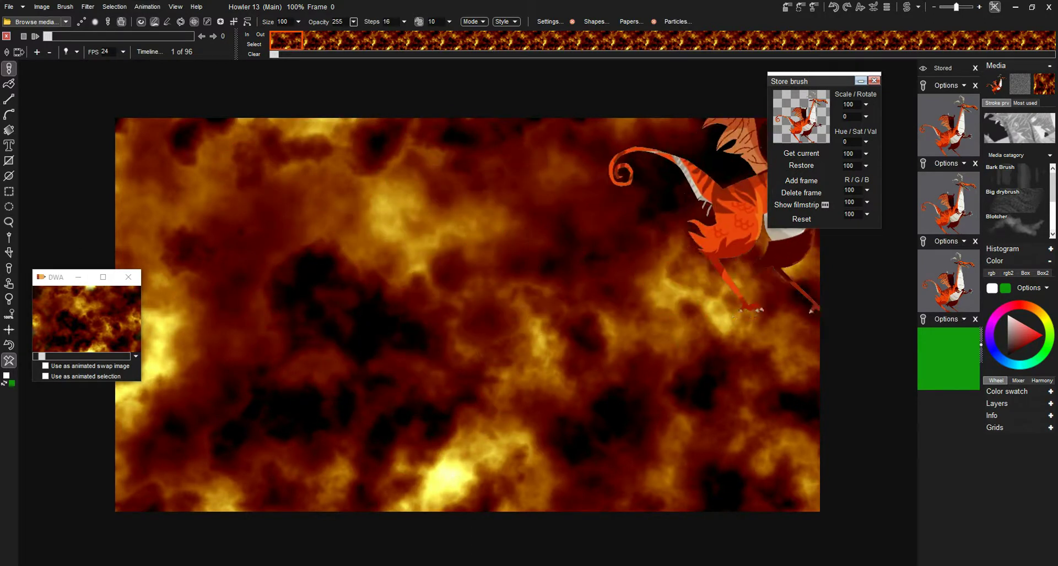
pyautogui.click(801, 205)
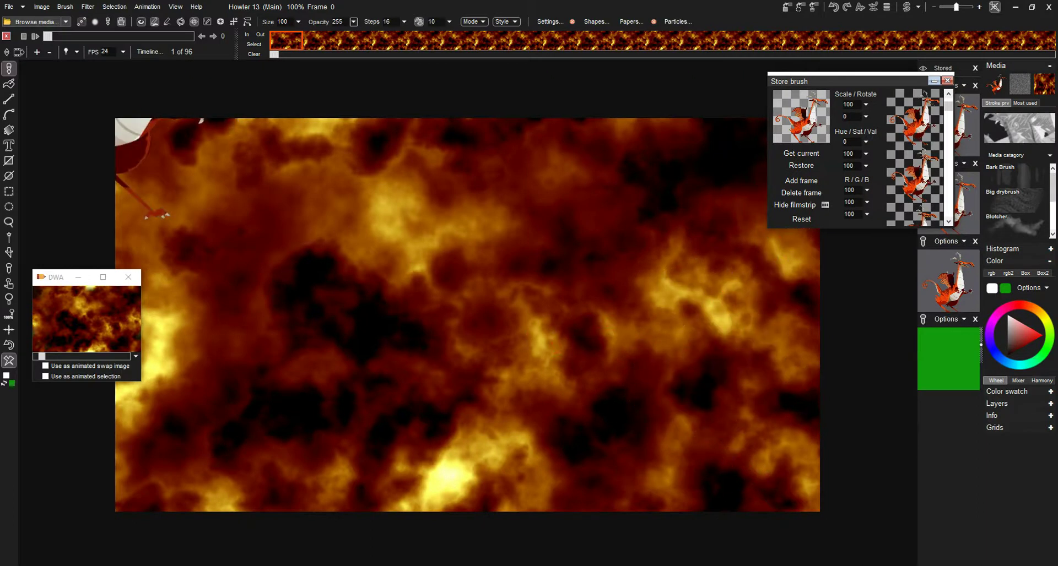
pyautogui.click(147, 6)
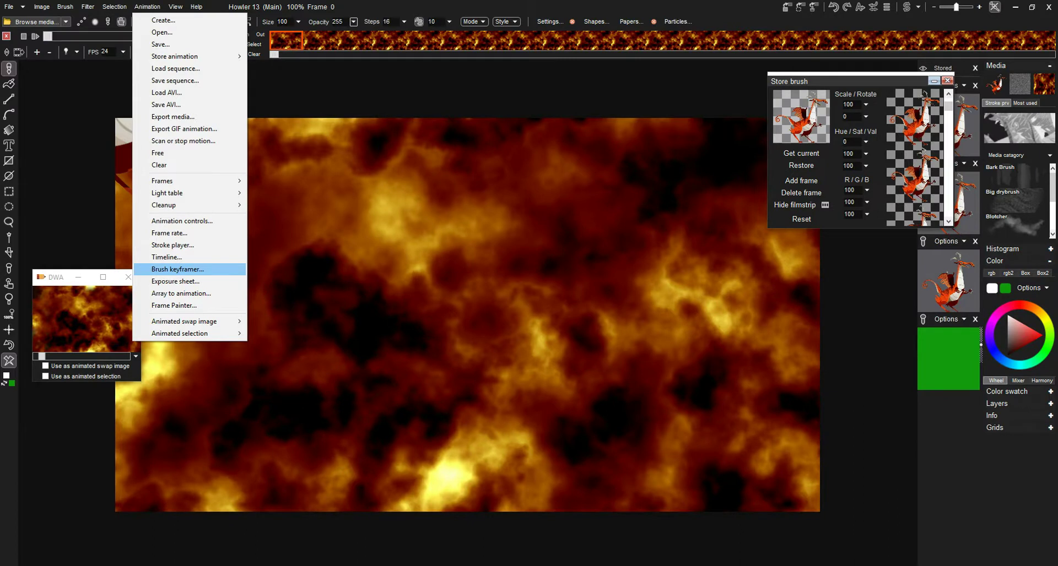
pyautogui.click(177, 269)
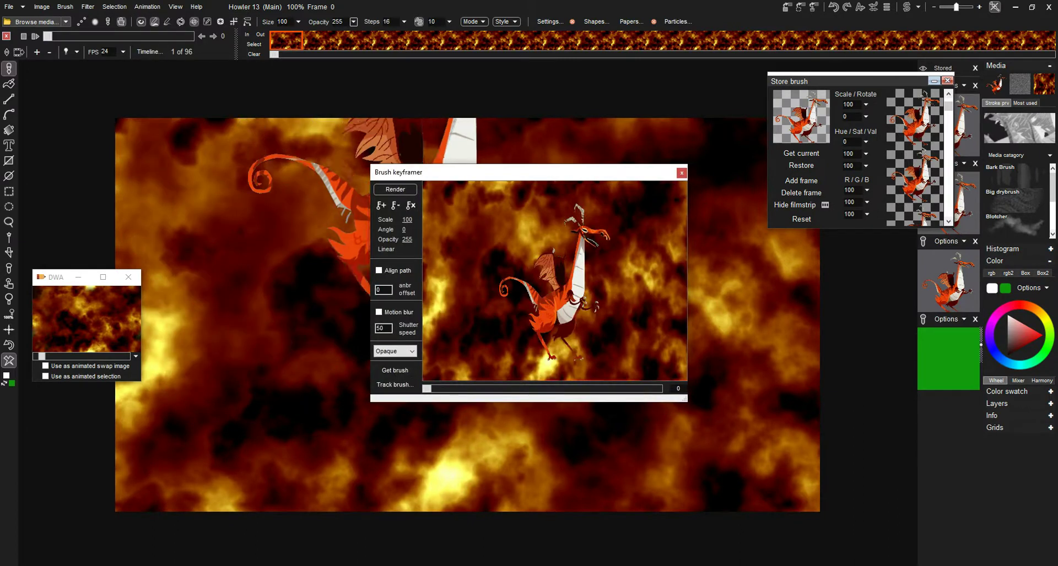
pyautogui.moveTo(389, 172); pyautogui.dragTo(118, 89)
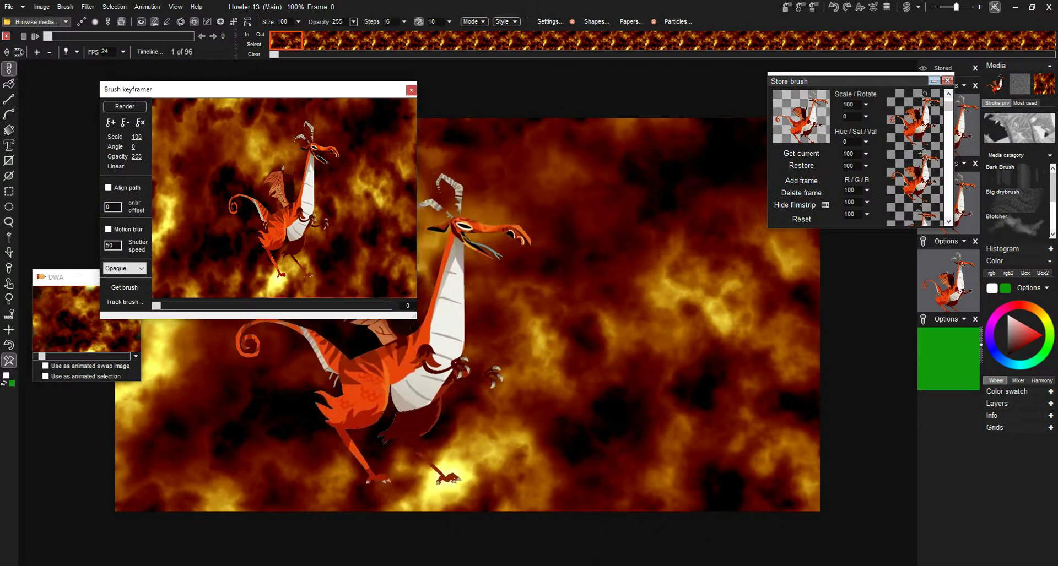
pyautogui.moveTo(416, 318); pyautogui.dragTo(887, 532)
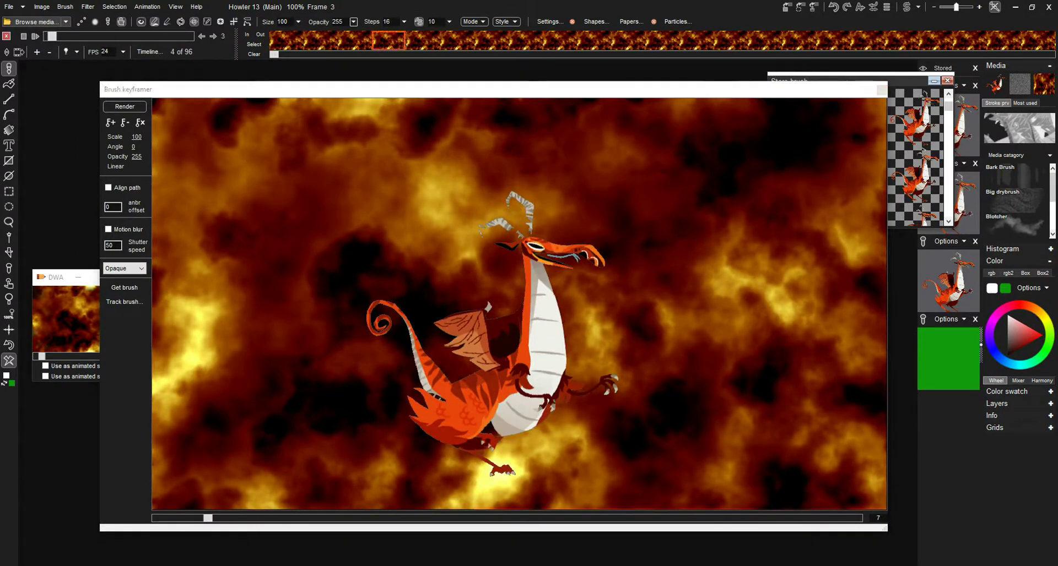
pyautogui.click(881, 90)
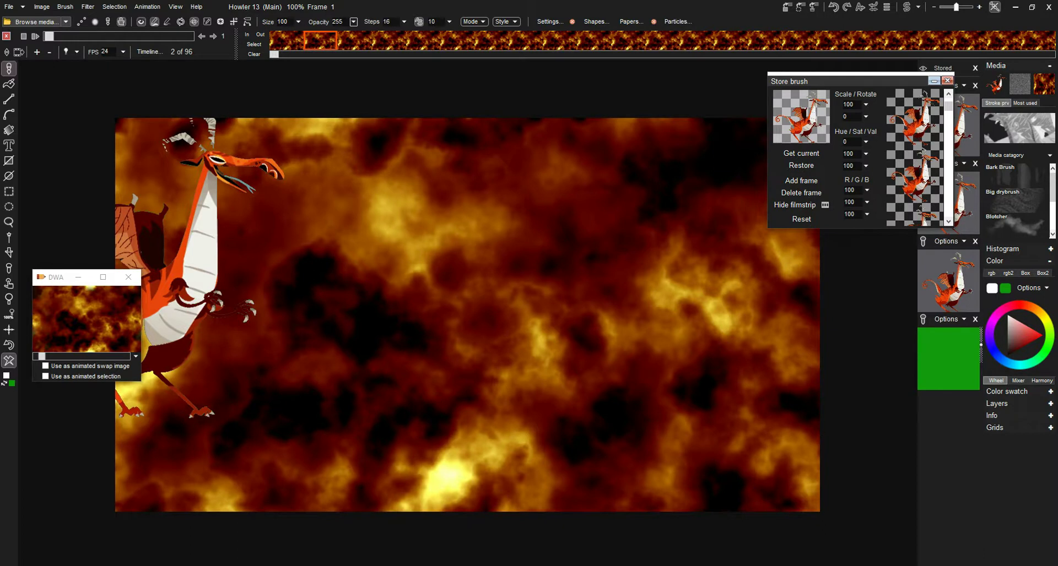
# Step: Restore the remaining stored plasma animation and bring it back to its first frame
pyautogui.press('Return')
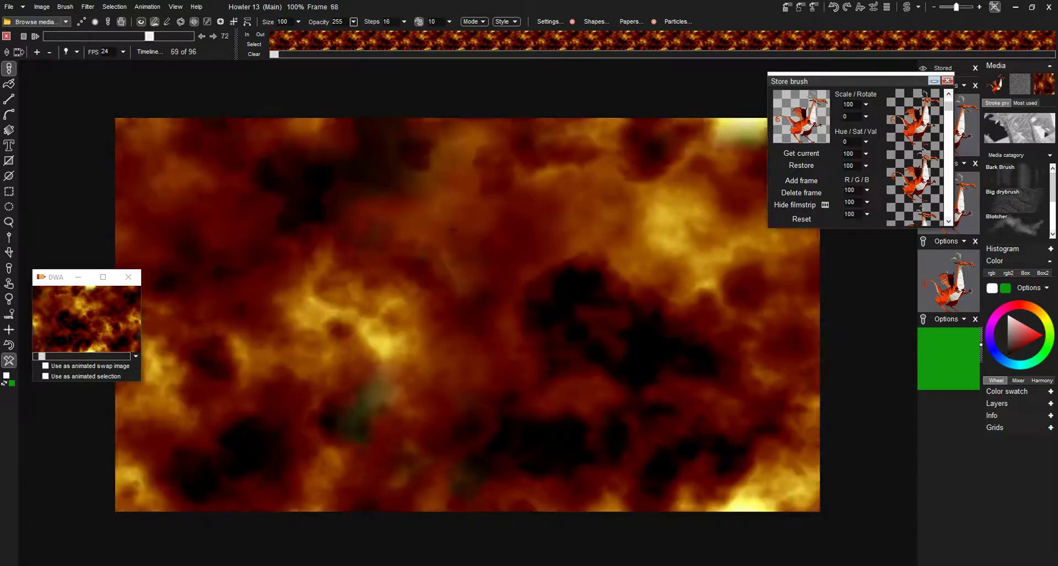
pyautogui.click(24, 36)
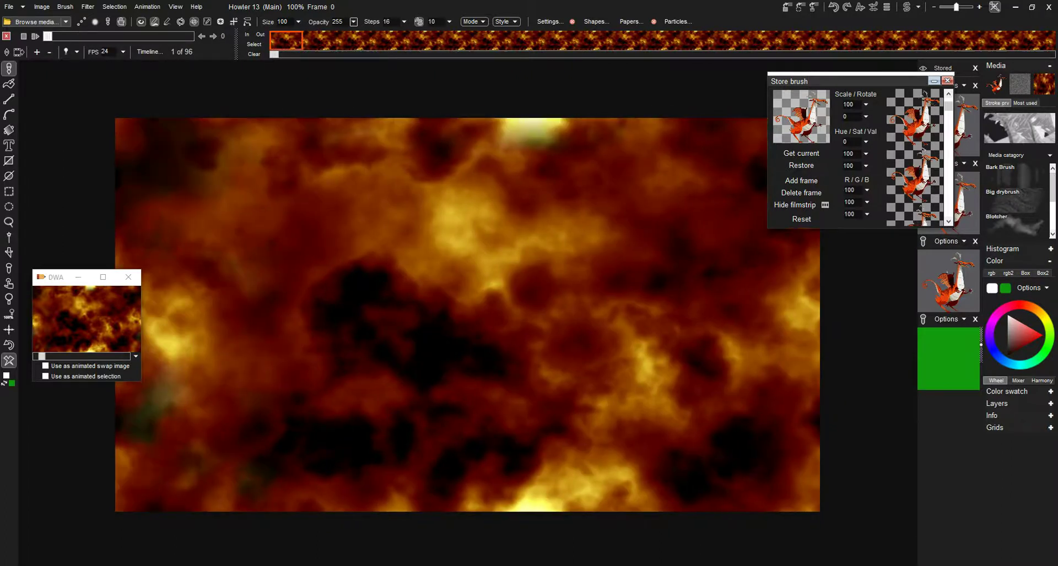
# Step: Render the animated dragon brush onto all frames of the plasma animation with an enlarged Brush keyframer, and close it
pyautogui.click(147, 6)
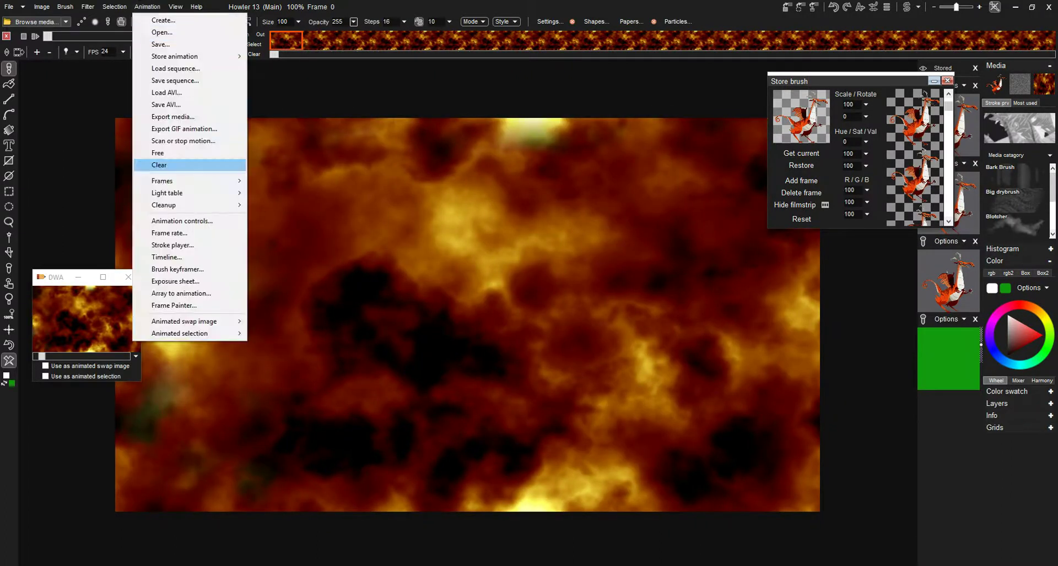
pyautogui.click(178, 269)
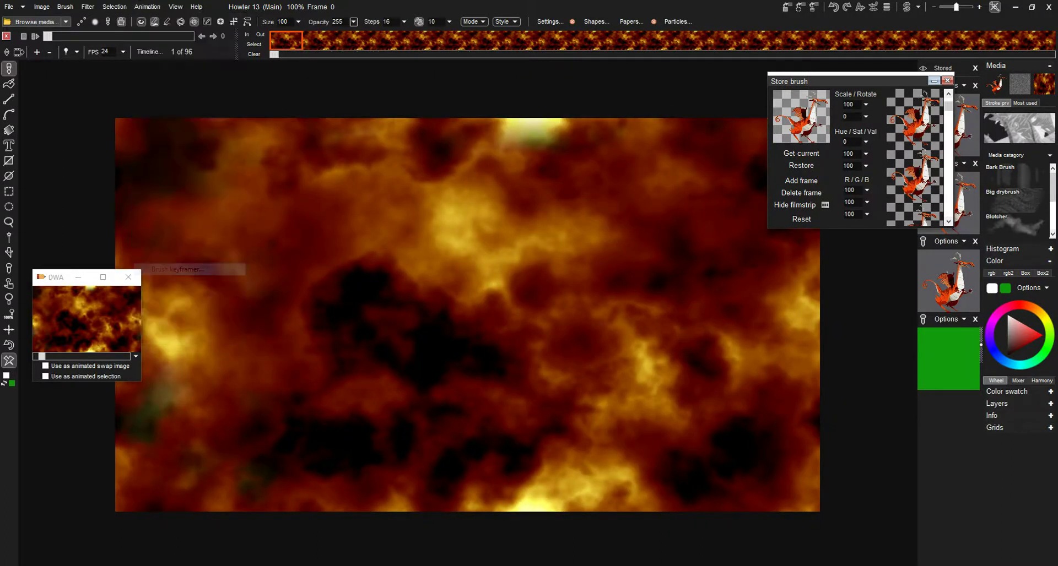
pyautogui.moveTo(468, 160); pyautogui.dragTo(230, 96)
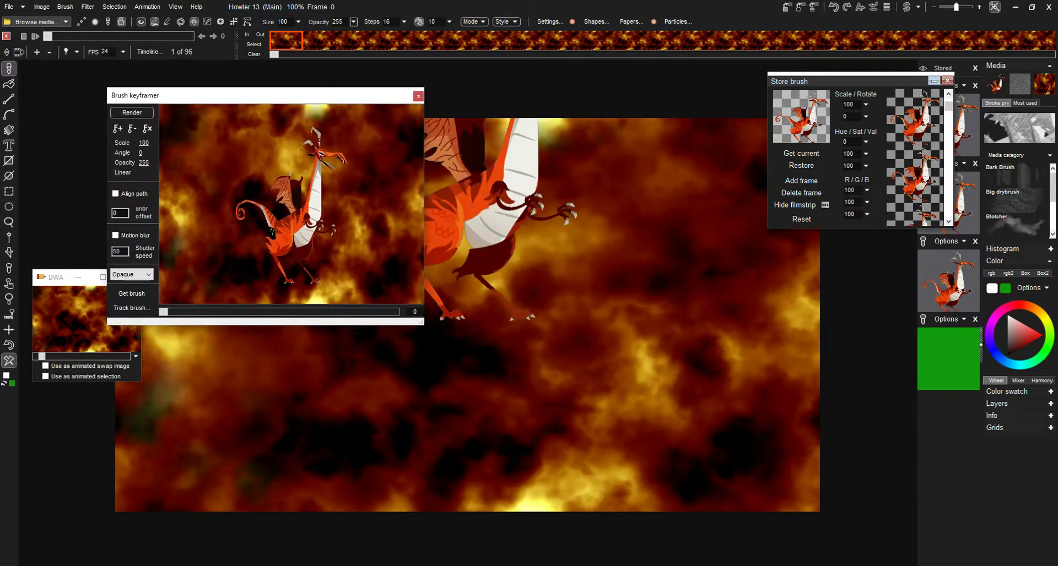
pyautogui.moveTo(422, 323)
pyautogui.mouseDown()
pyautogui.moveTo(860, 437)
pyautogui.moveTo(903, 532)
pyautogui.mouseUp()
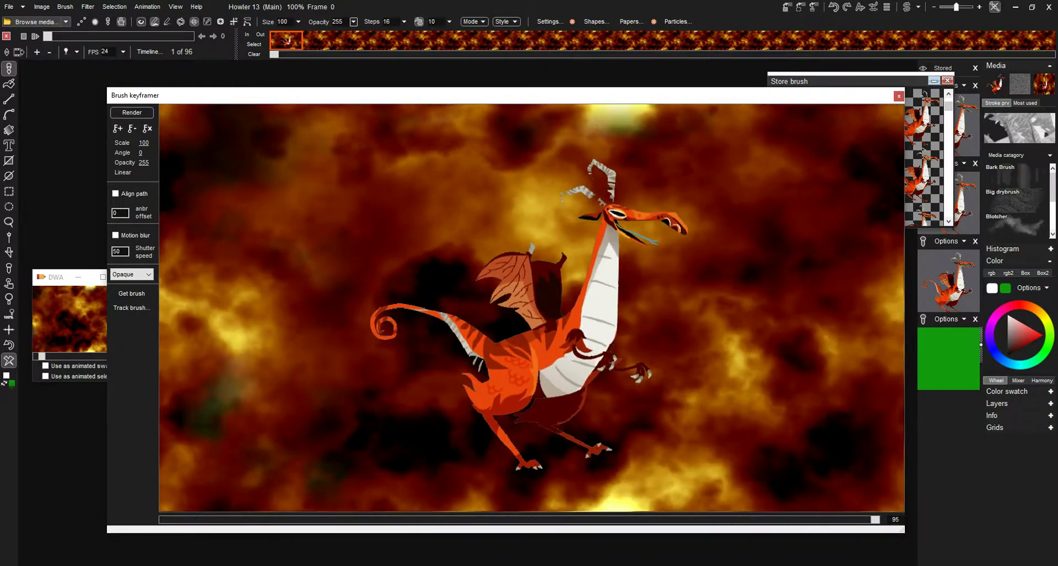
pyautogui.click(899, 96)
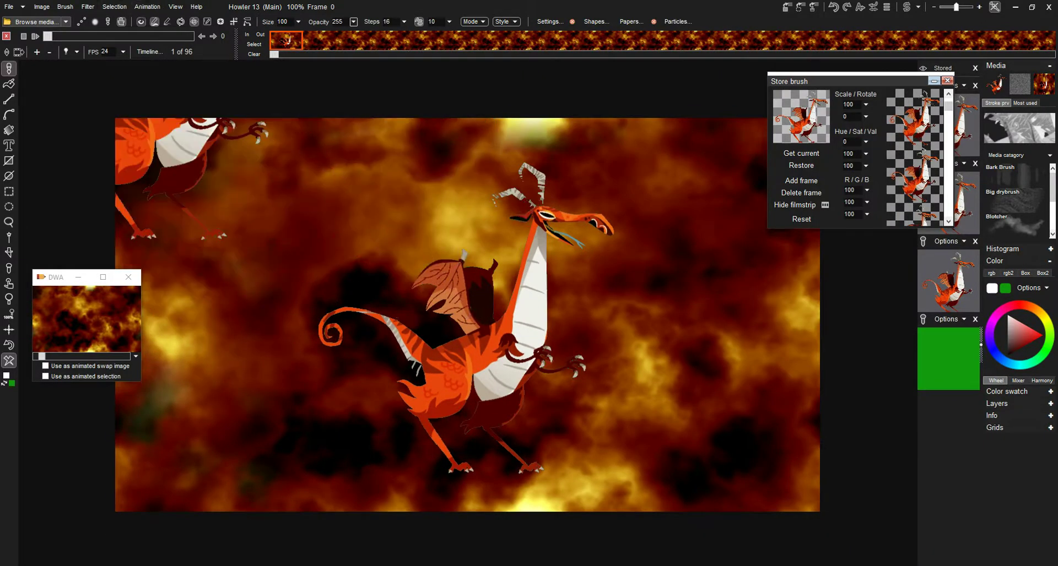
# Step: Turn off the brush preview and play back the rendered dragon animation, ending on frame 42
pyautogui.click(141, 22)
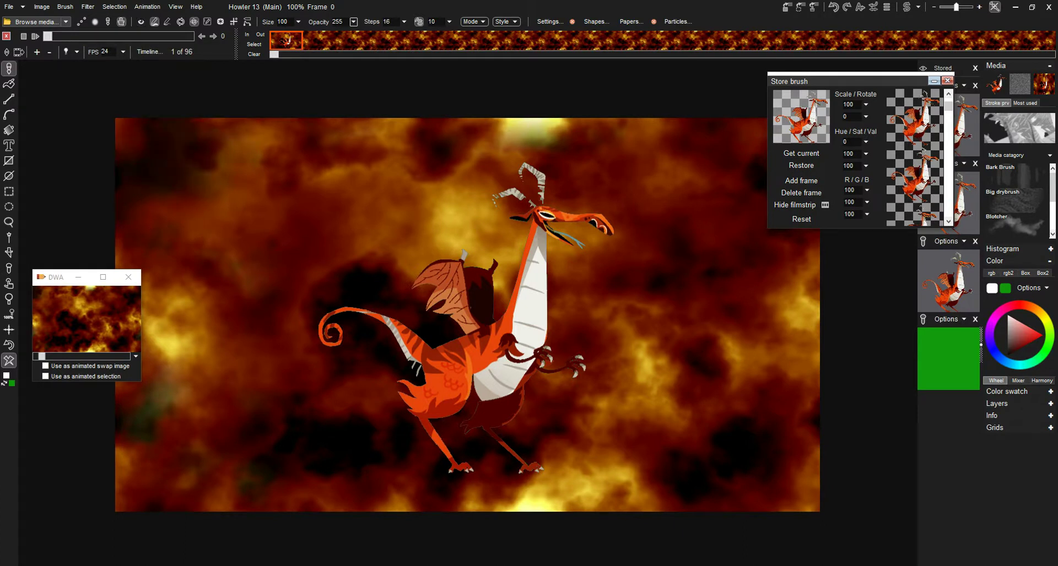
pyautogui.moveTo(826, 81); pyautogui.dragTo(884, 121)
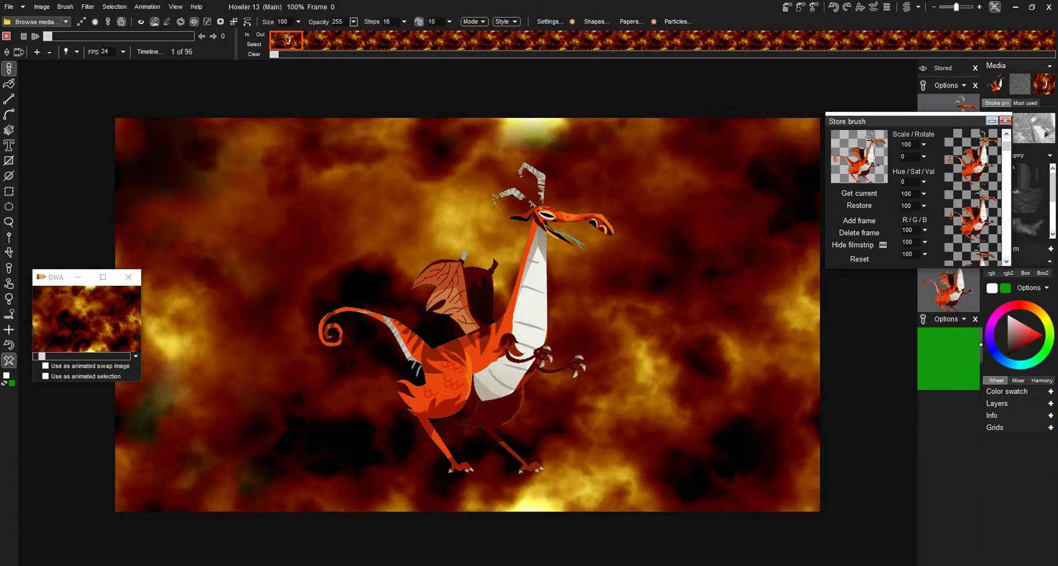
pyautogui.press('space')
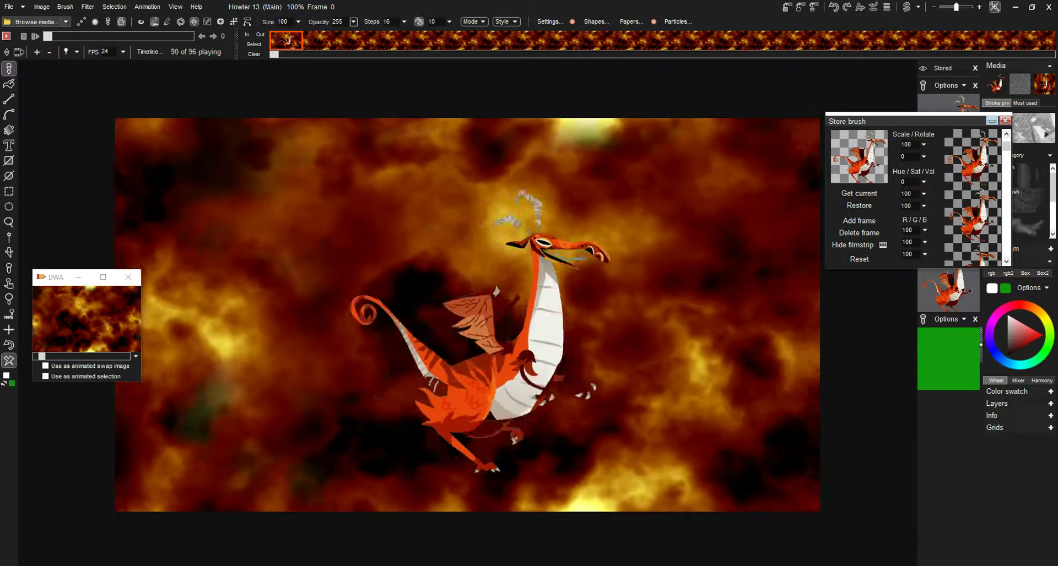
pyautogui.moveTo(48, 37); pyautogui.dragTo(111, 36)
# Step: Set up saving the animation as an AVI file, choosing the asp-02 folder inside Documents > output-Moho as destination
pyautogui.click(147, 7)
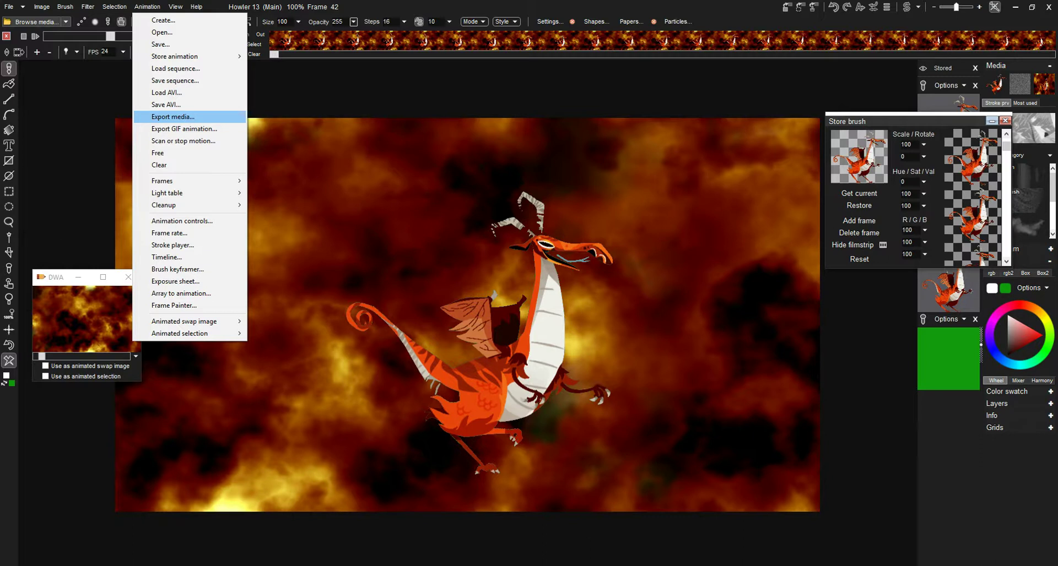
pyautogui.press('Return')
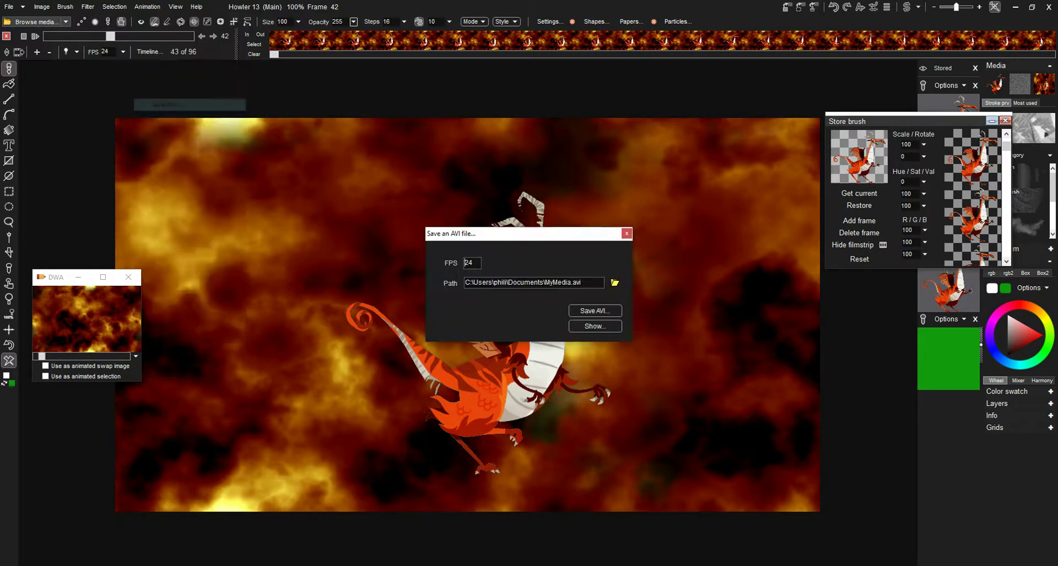
pyautogui.moveTo(518, 234); pyautogui.dragTo(381, 156)
pyautogui.hotkey('ctrl', 'a')
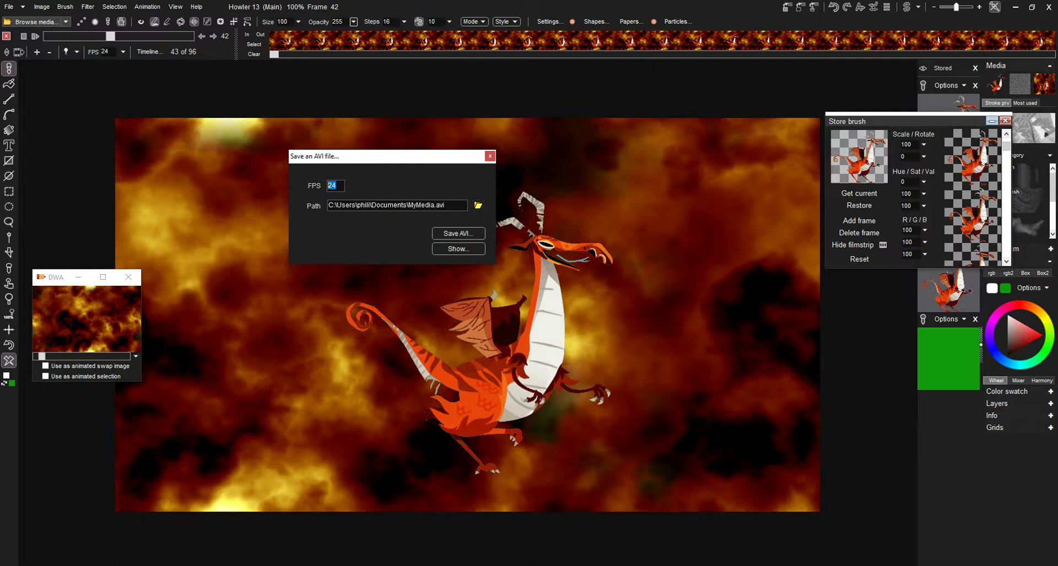
pyautogui.click(478, 205)
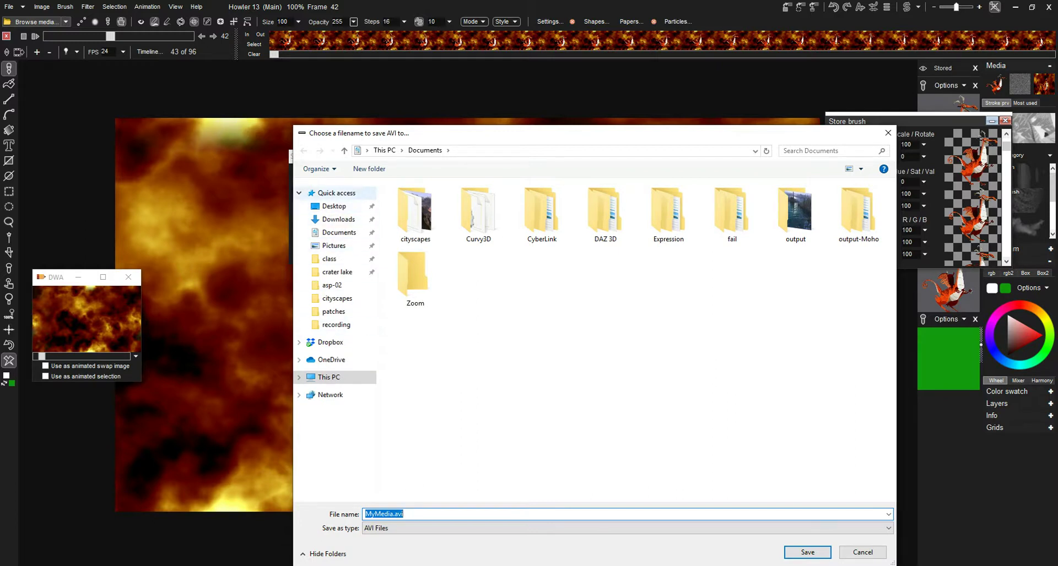
pyautogui.click(339, 232)
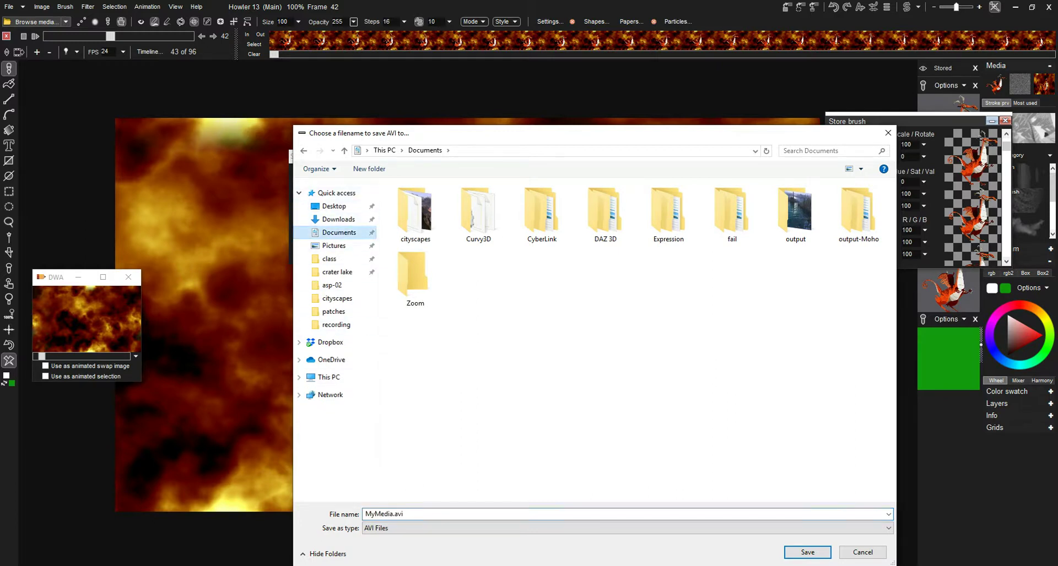
pyautogui.doubleClick(858, 214)
pyautogui.doubleClick(409, 201)
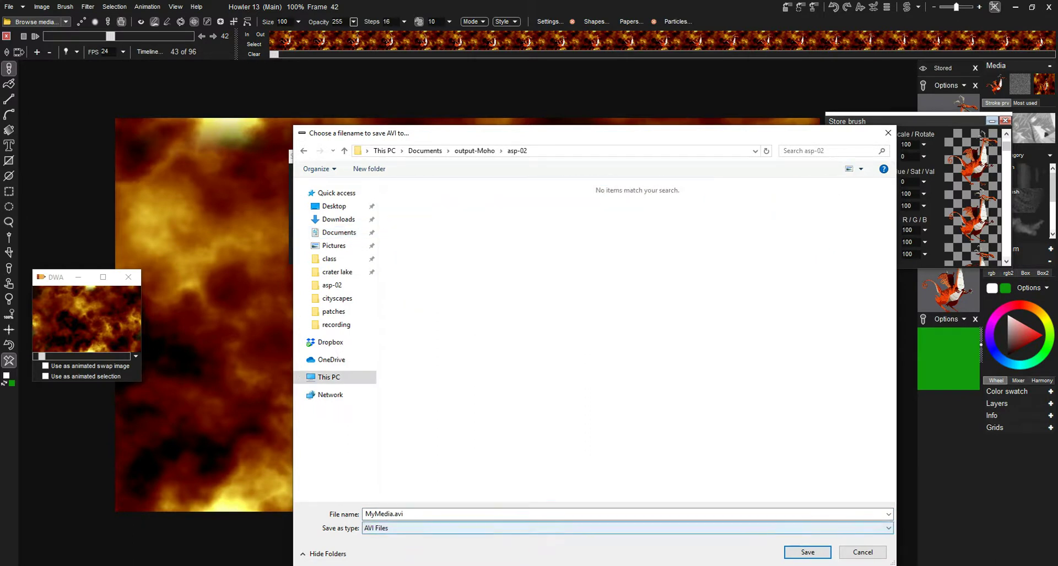
# Step: Name the AVI file "dragon walks on plasma background" and confirm the save path
pyautogui.click(408, 515)
pyautogui.write('d')
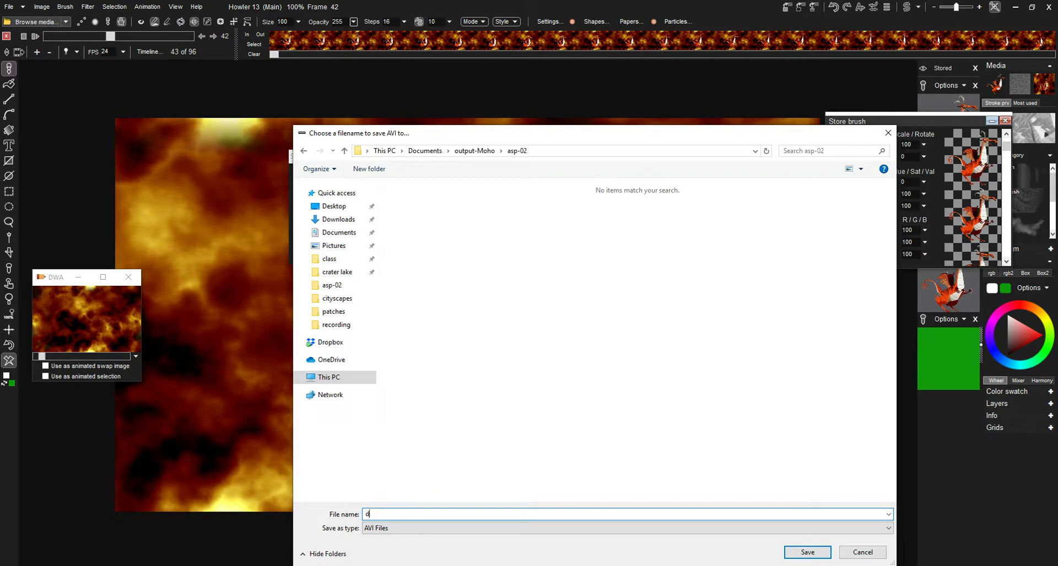
pyautogui.write('ragon walks on plasma background')
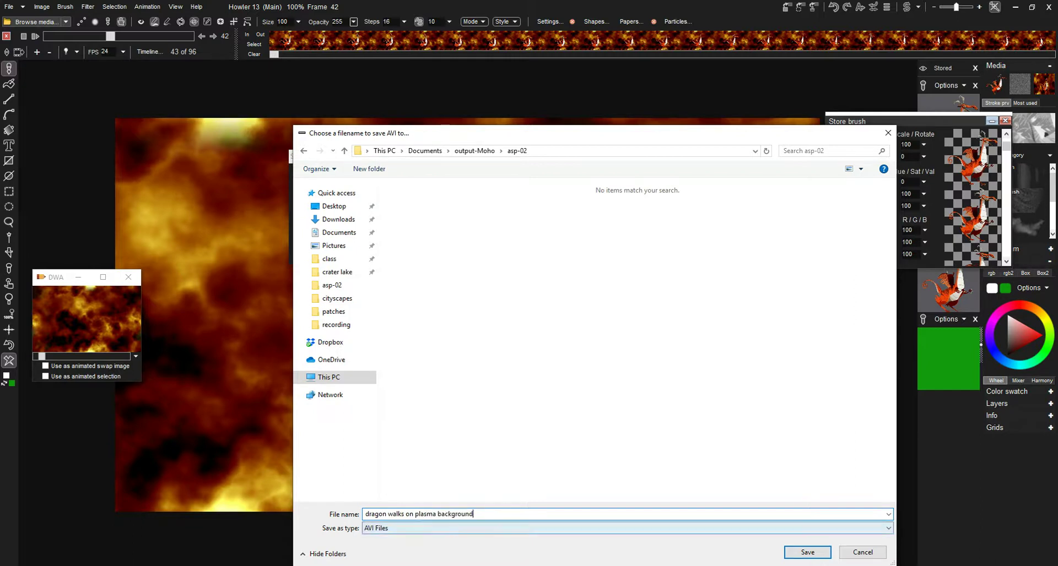
pyautogui.press('Return')
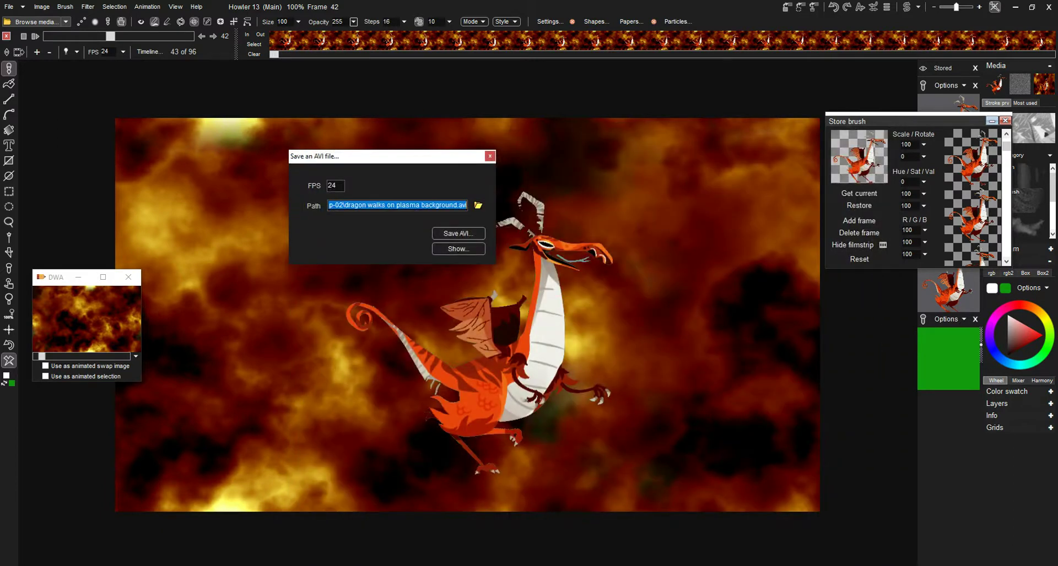
# Step: Start saving the AVI and choose the Lagarith Lossless Codec as the video compressor
pyautogui.click(458, 234)
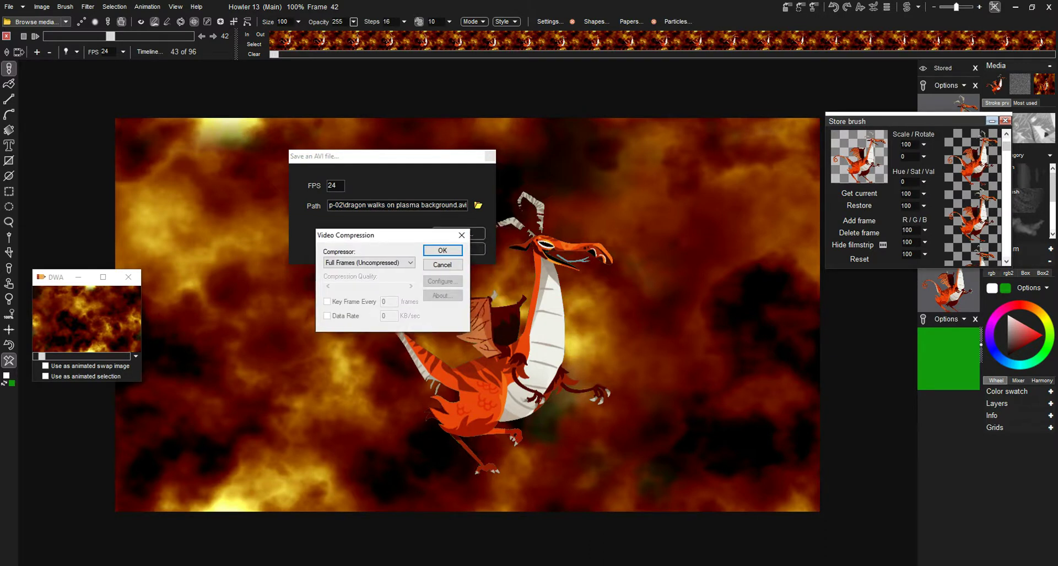
pyautogui.hotkey('alt', 'Down')
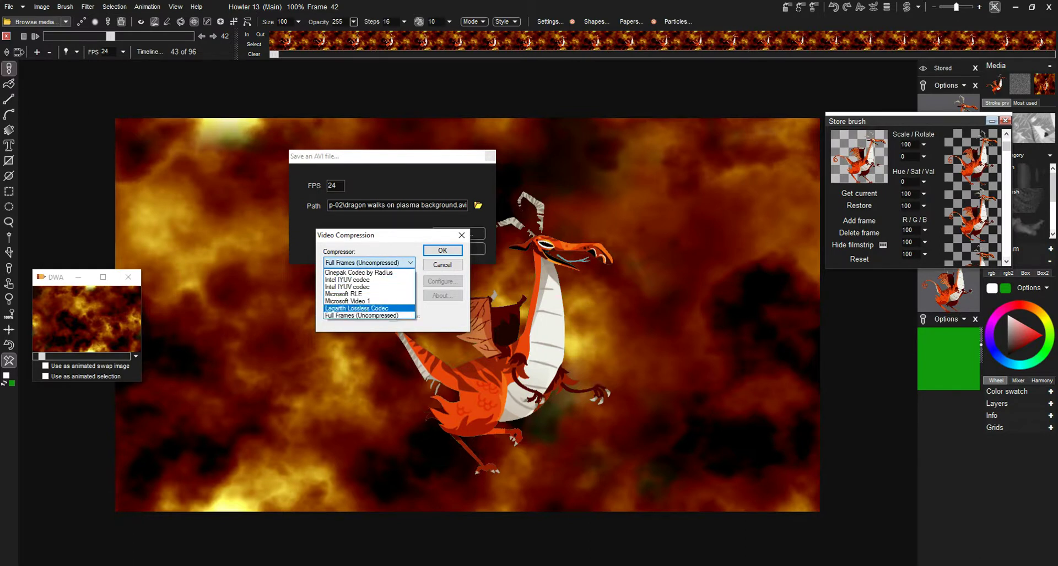
pyautogui.press('Up')
pyautogui.press('Up')
pyautogui.press('Down')
pyautogui.press('Down')
pyautogui.press('Up')
pyautogui.press('Home')
pyautogui.press('Down')
pyautogui.press('Down')
pyautogui.press('Down')
pyautogui.press('Up')
pyautogui.press('Up')
pyautogui.press('Up')
pyautogui.press('Down')
pyautogui.press('Down')
pyautogui.press('Down')
pyautogui.press('Down')
pyautogui.press('Home')
pyautogui.press('Down')
pyautogui.press('Down')
pyautogui.press('End')
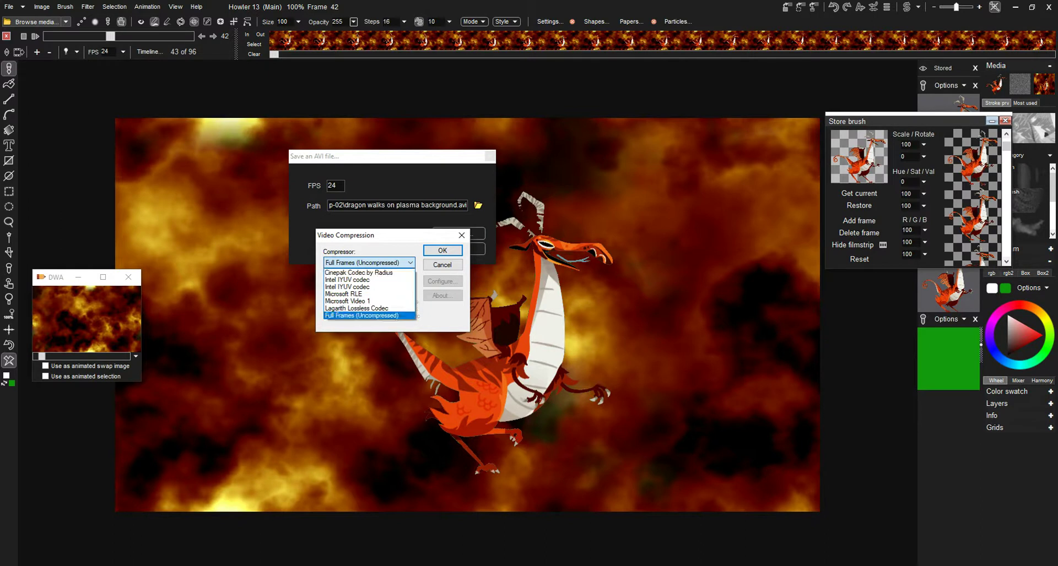
pyautogui.press('Up')
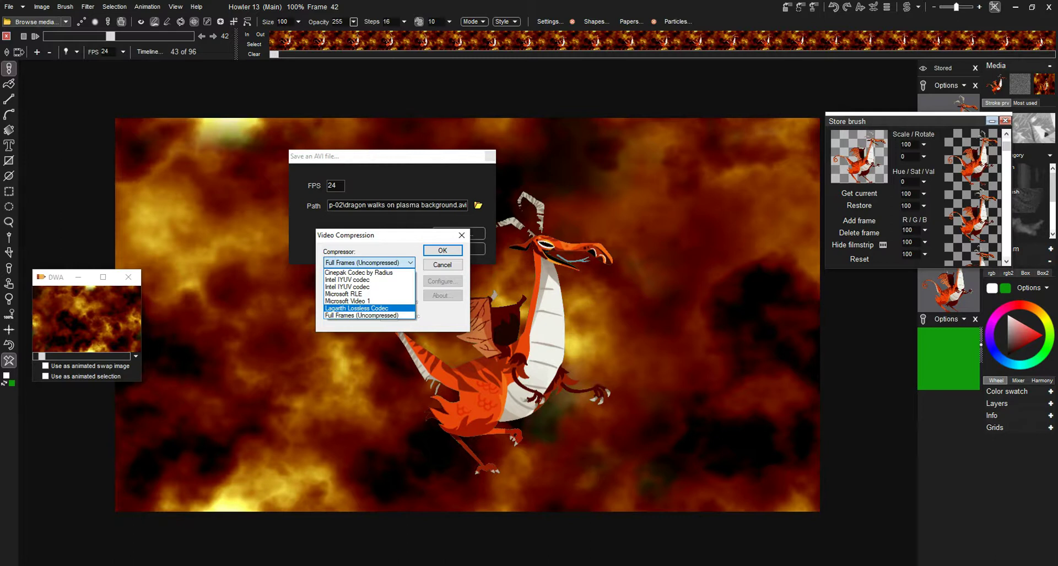
pyautogui.press('Return')
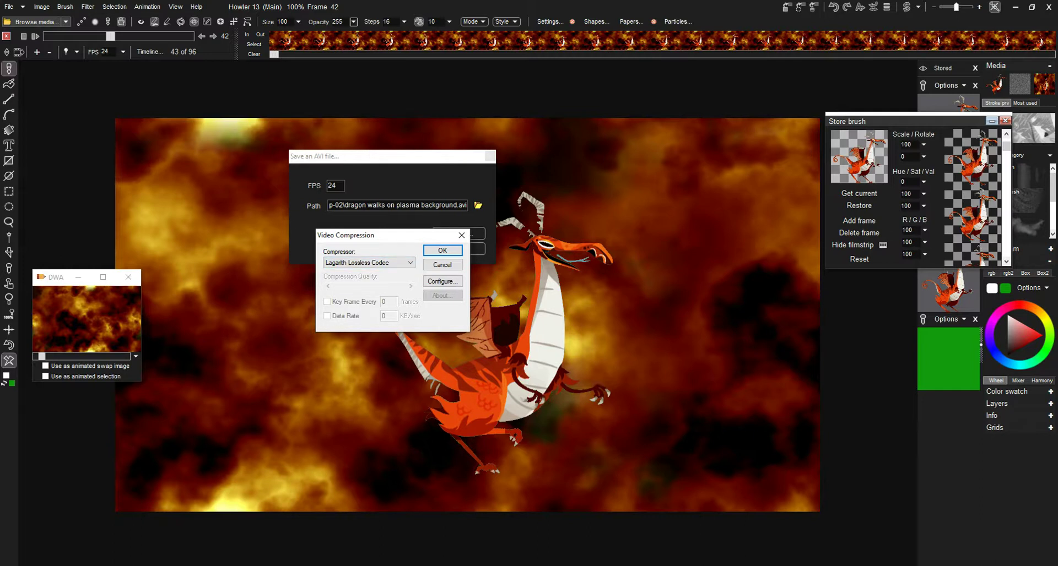
# Step: Configure the Lagarith codec with multithreading enabled and RGB (Default) mode, and save the AVI with it
pyautogui.click(442, 281)
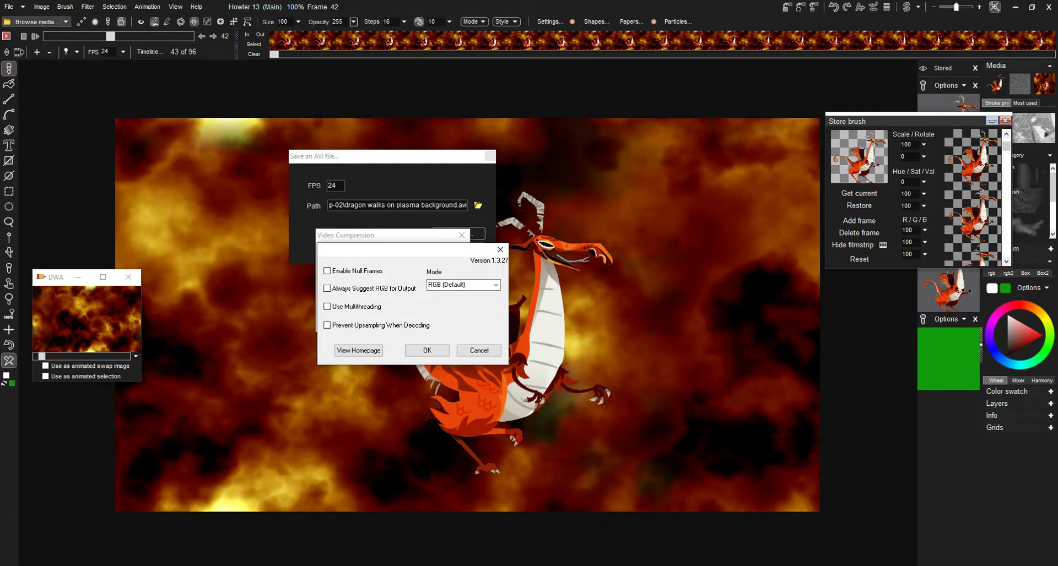
pyautogui.moveTo(405, 250); pyautogui.dragTo(447, 255)
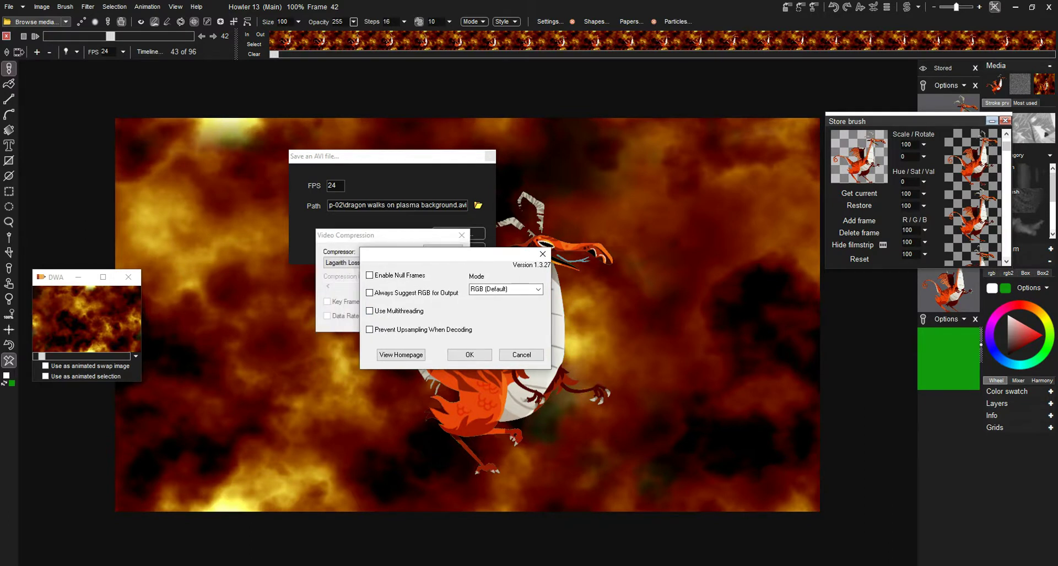
pyautogui.click(538, 290)
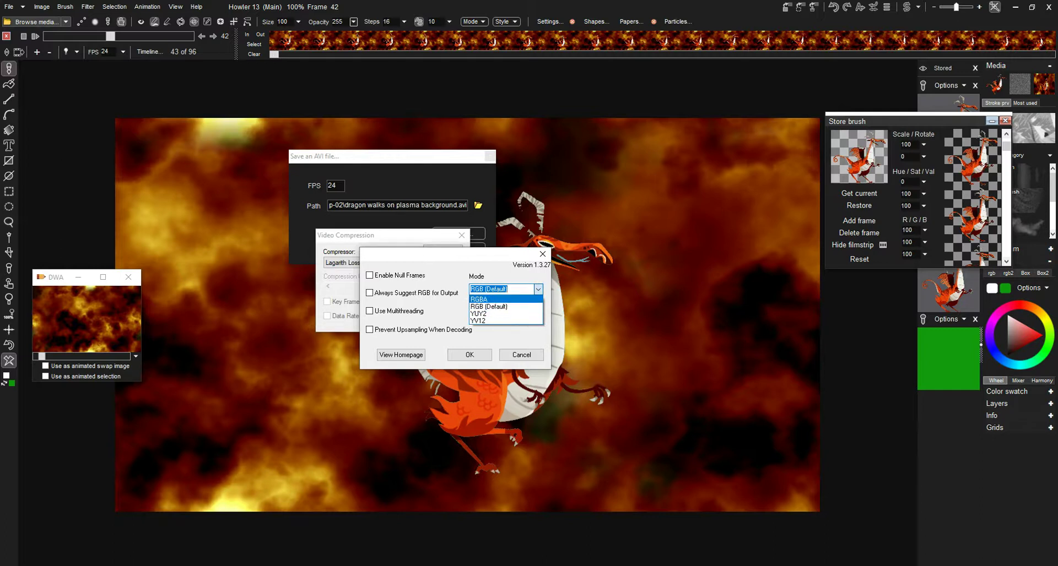
pyautogui.click(538, 289)
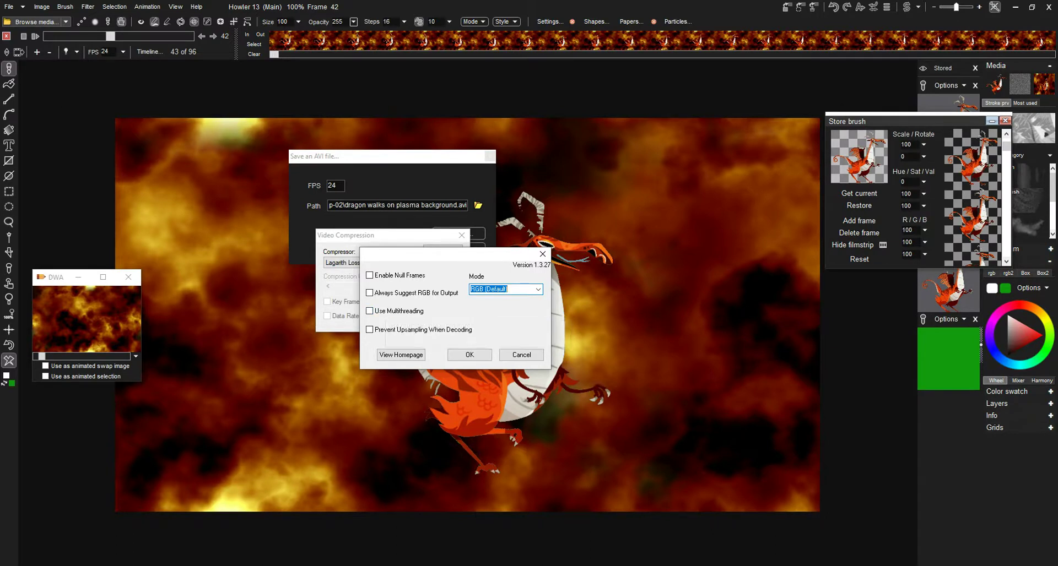
pyautogui.click(369, 311)
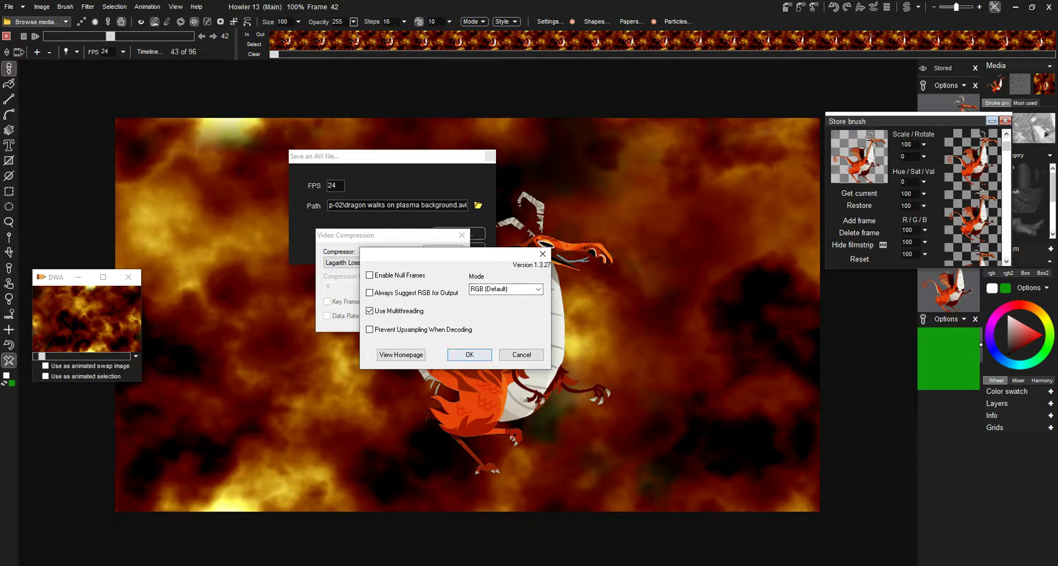
pyautogui.moveTo(417, 293)
pyautogui.click(469, 355)
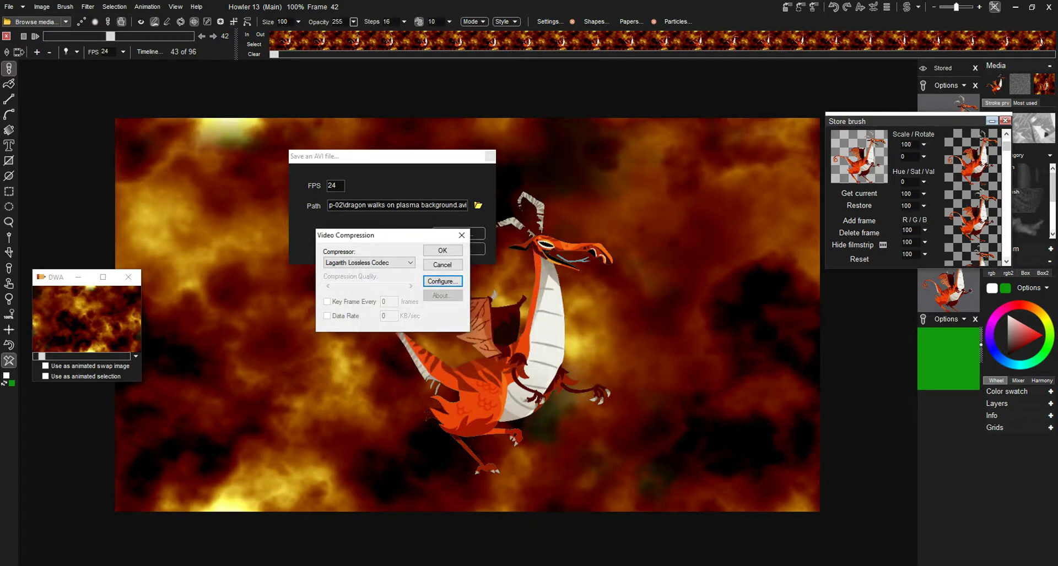
pyautogui.click(442, 250)
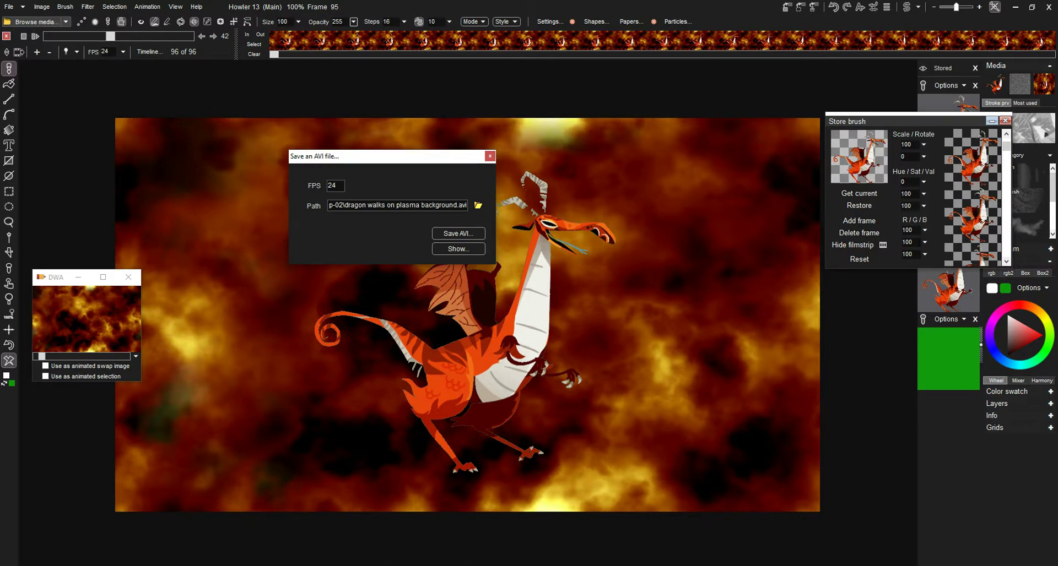
# Step: Play back the saved AVI in the media player, and close both the player and the AVI save dialog
pyautogui.moveTo(330, 156); pyautogui.dragTo(249, 169)
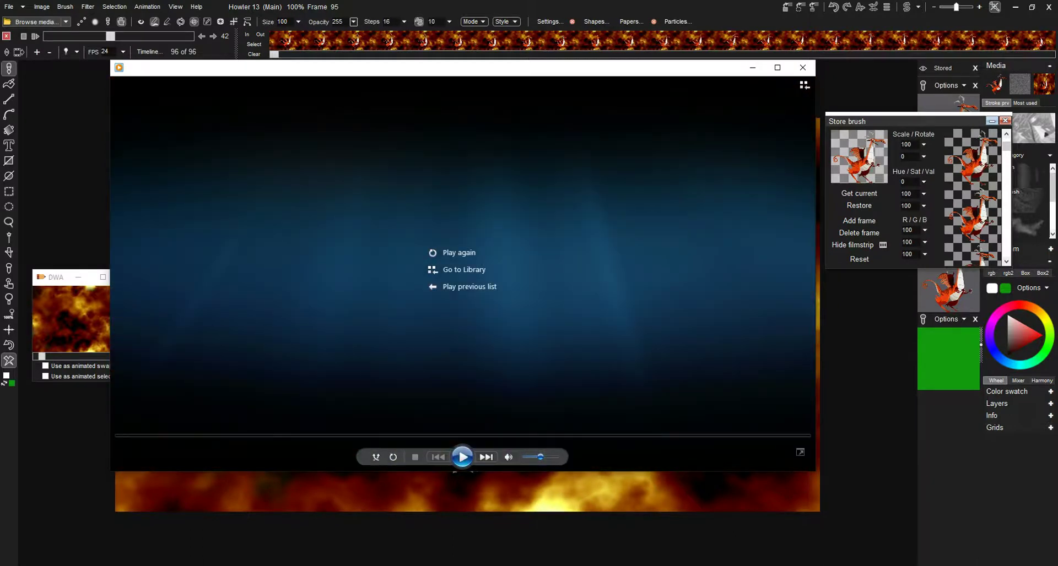
pyautogui.click(462, 457)
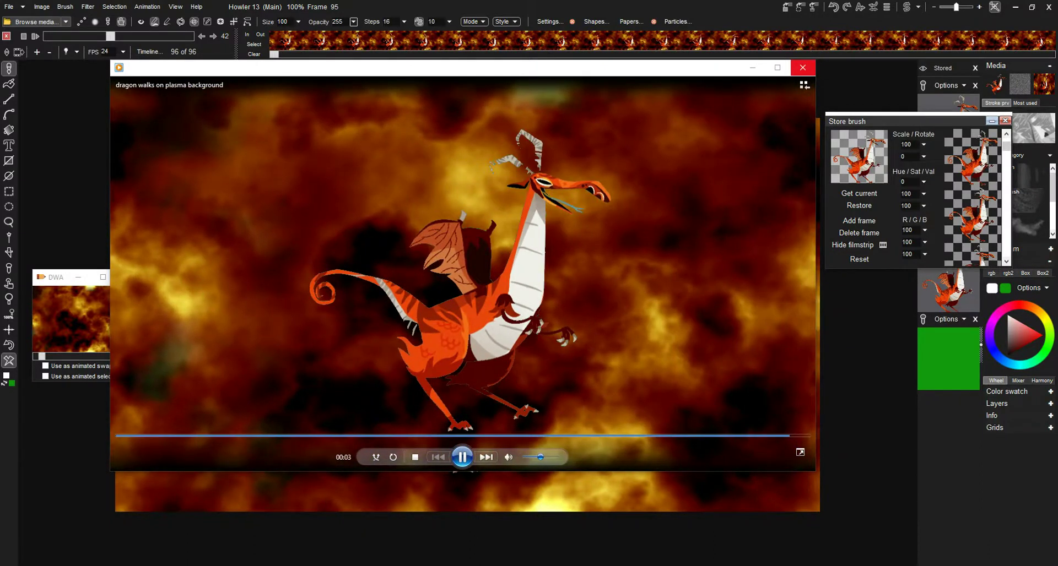
pyautogui.click(802, 68)
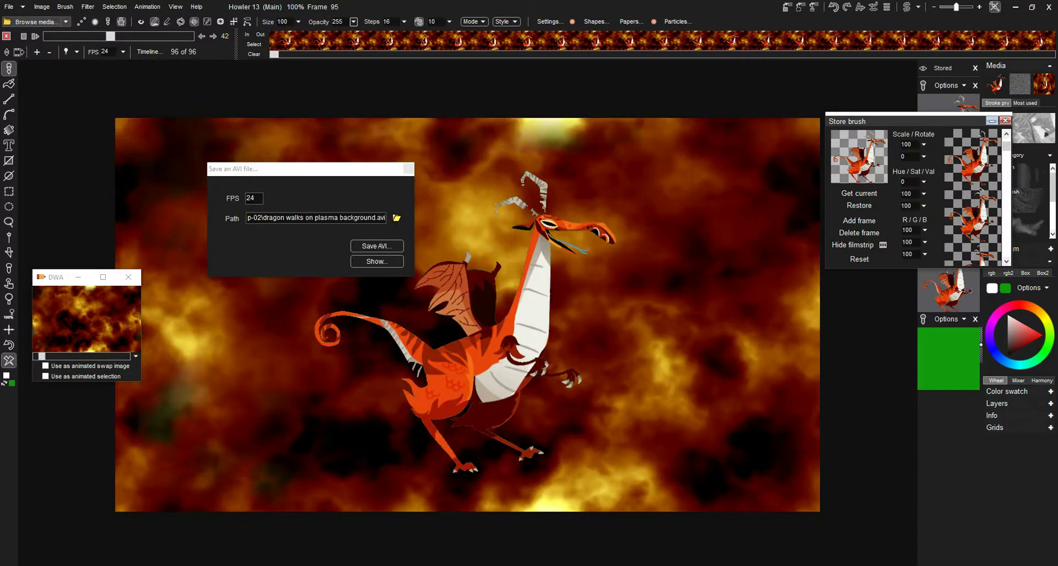
pyautogui.click(408, 168)
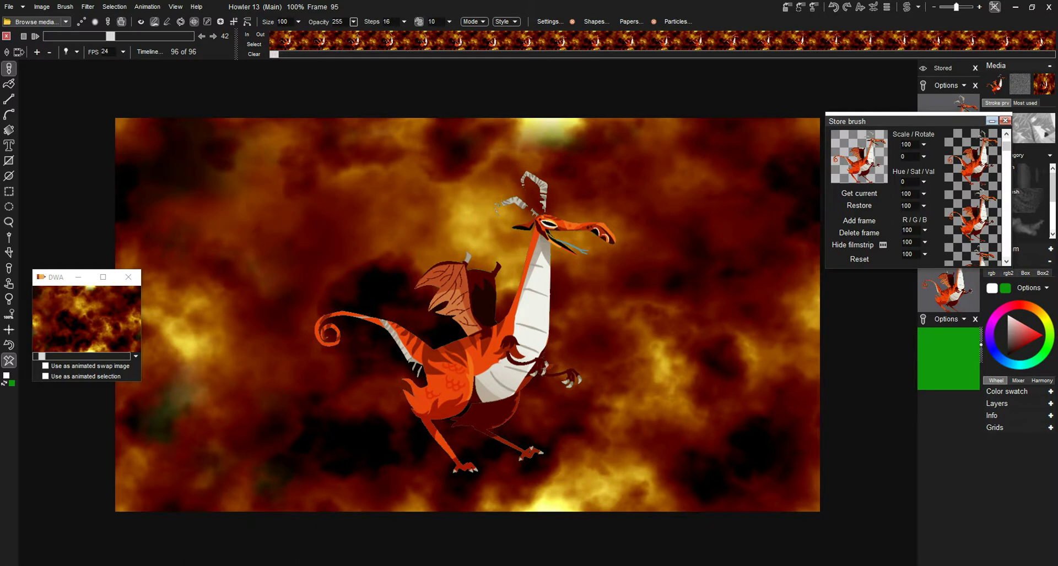
# Step: Set up saving the animation as an image sequence in a new folder named "withDragonwalk" inside asp-02
pyautogui.click(147, 6)
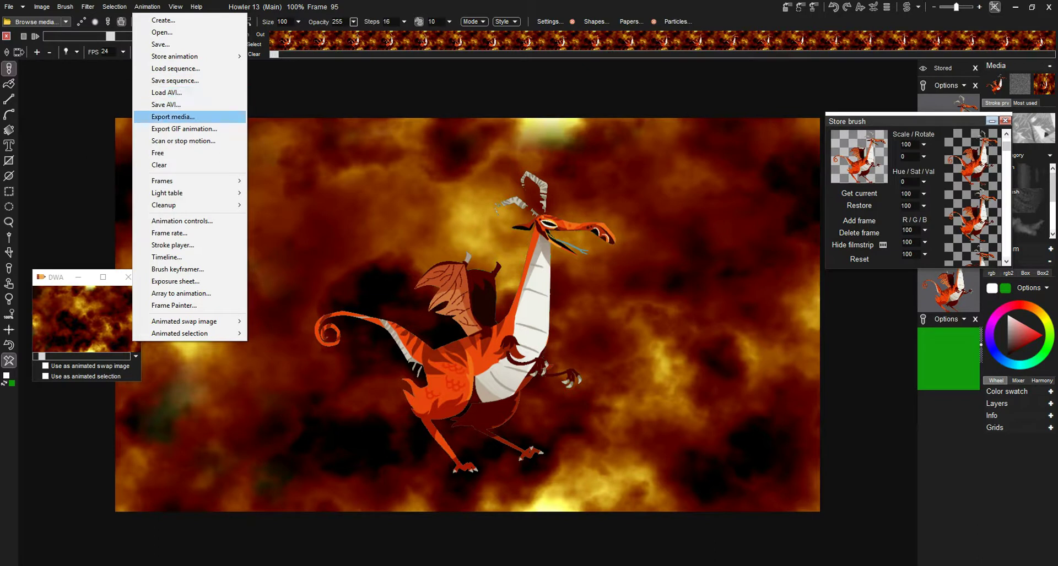
pyautogui.press('Return')
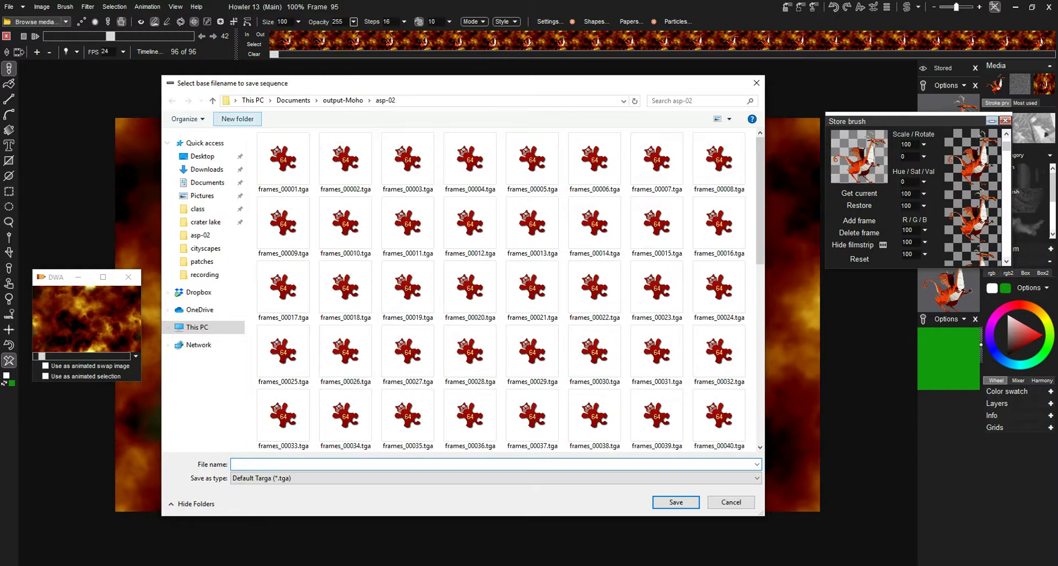
pyautogui.click(238, 119)
pyautogui.write('withDragonwalk')
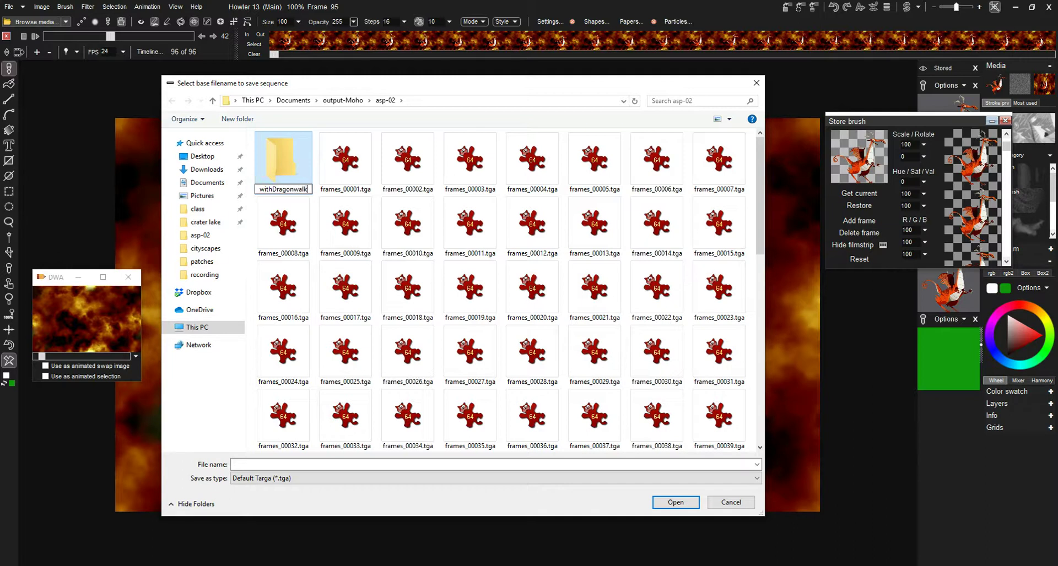
pyautogui.press('Return')
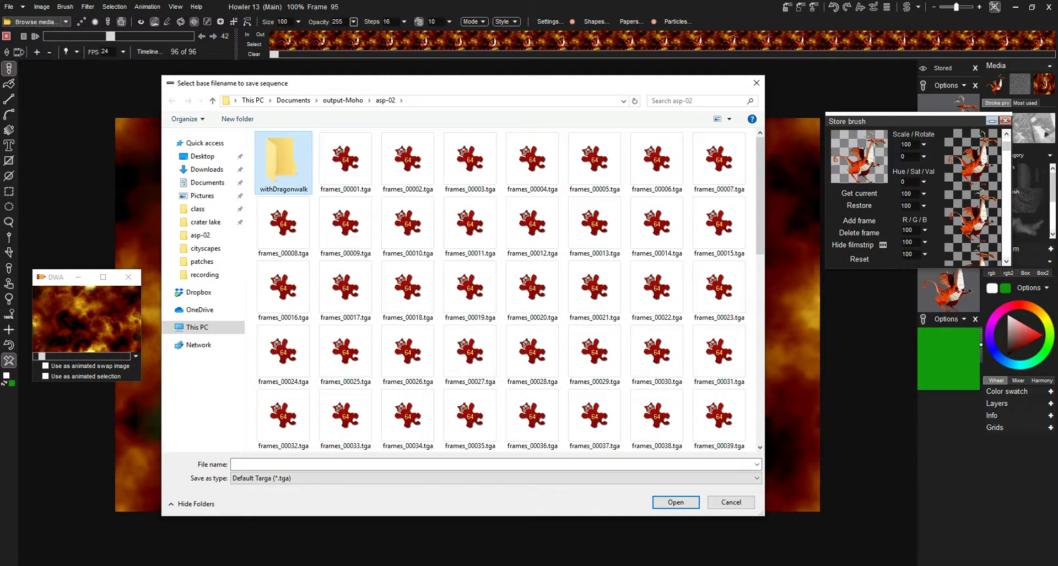
pyautogui.press('Return')
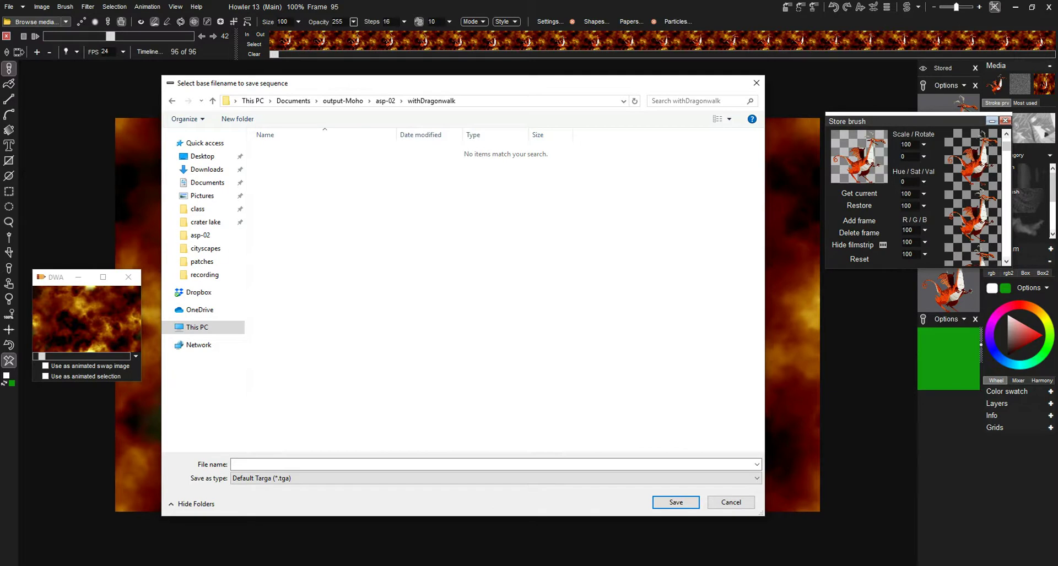
pyautogui.click(496, 479)
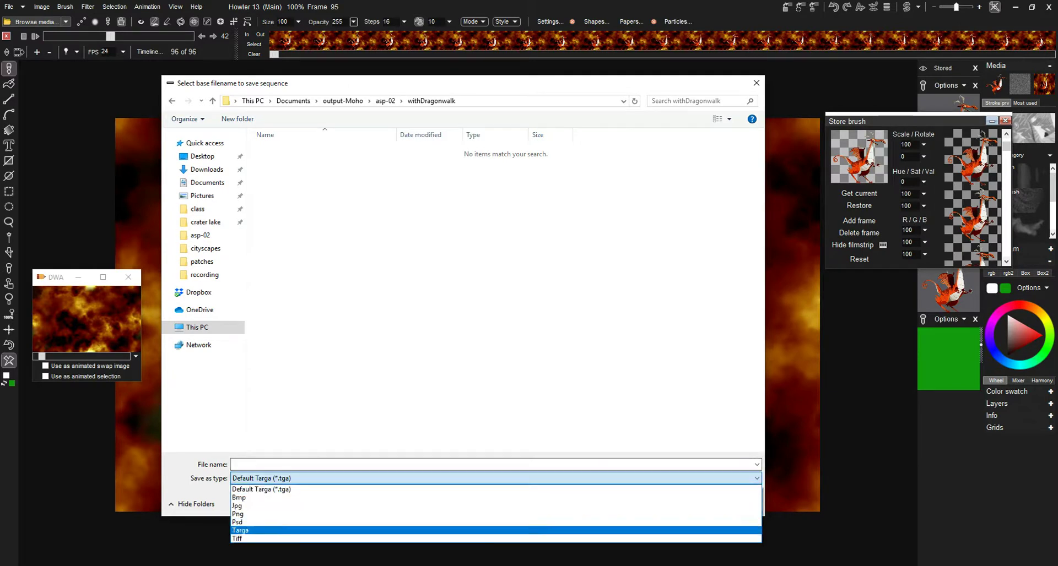
pyautogui.click(496, 531)
pyautogui.click(495, 479)
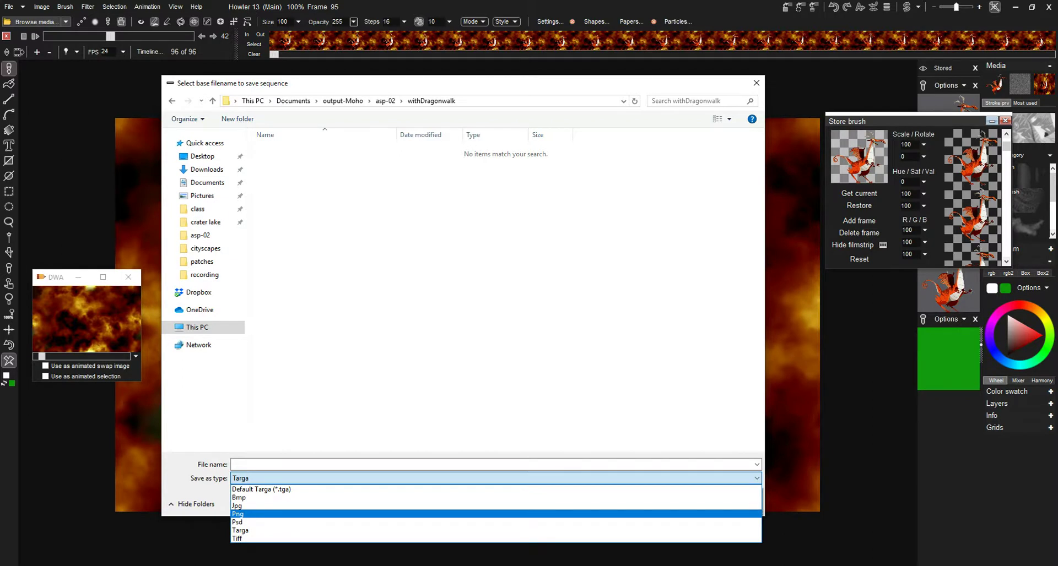
pyautogui.click(496, 514)
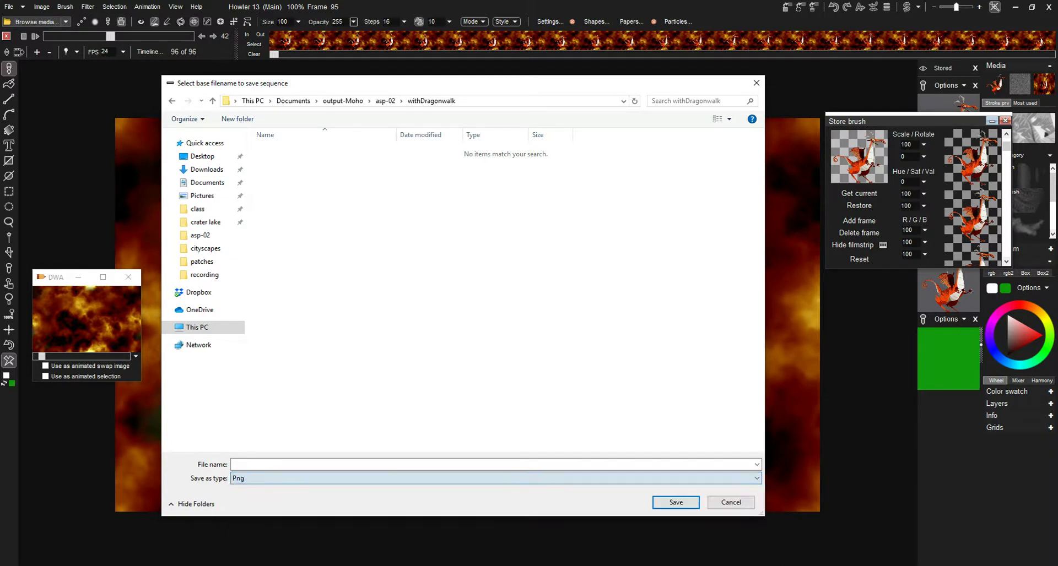
# Step: Save the image sequence with the base filename "frames" in the Default Targa (*.tga) format
pyautogui.click(496, 465)
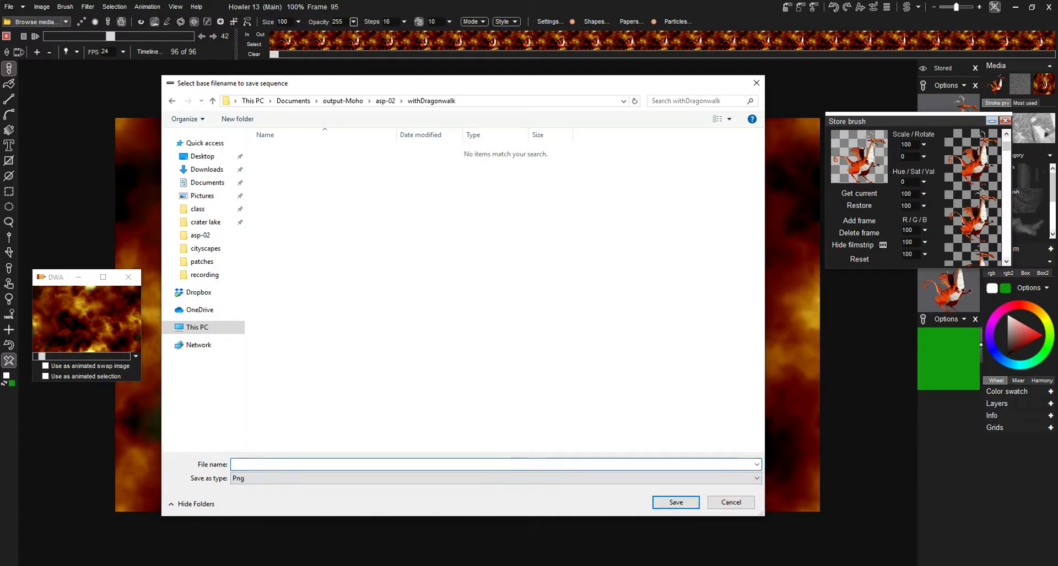
pyautogui.click(496, 479)
pyautogui.write('frames')
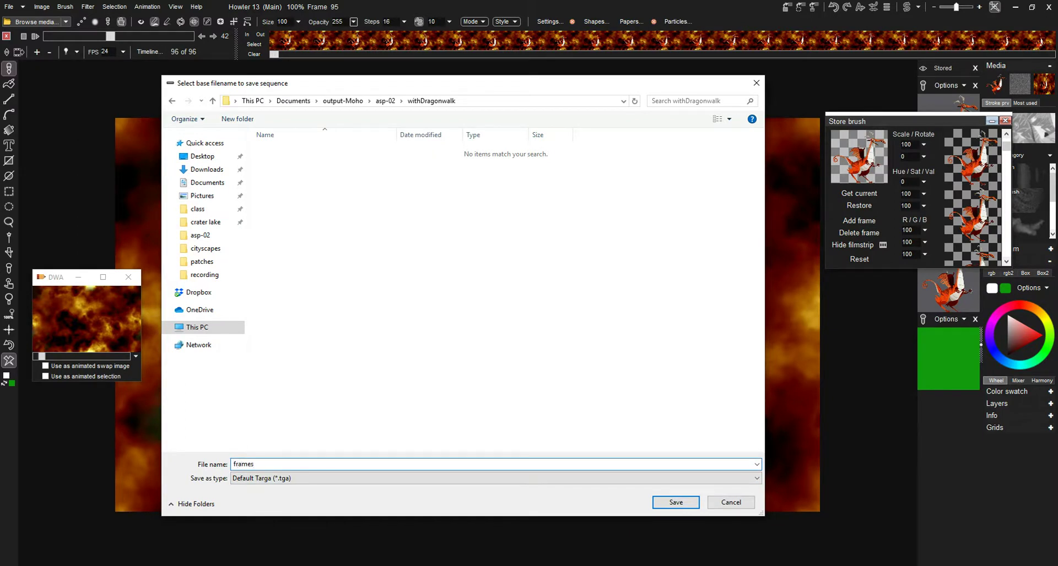
pyautogui.press('Return')
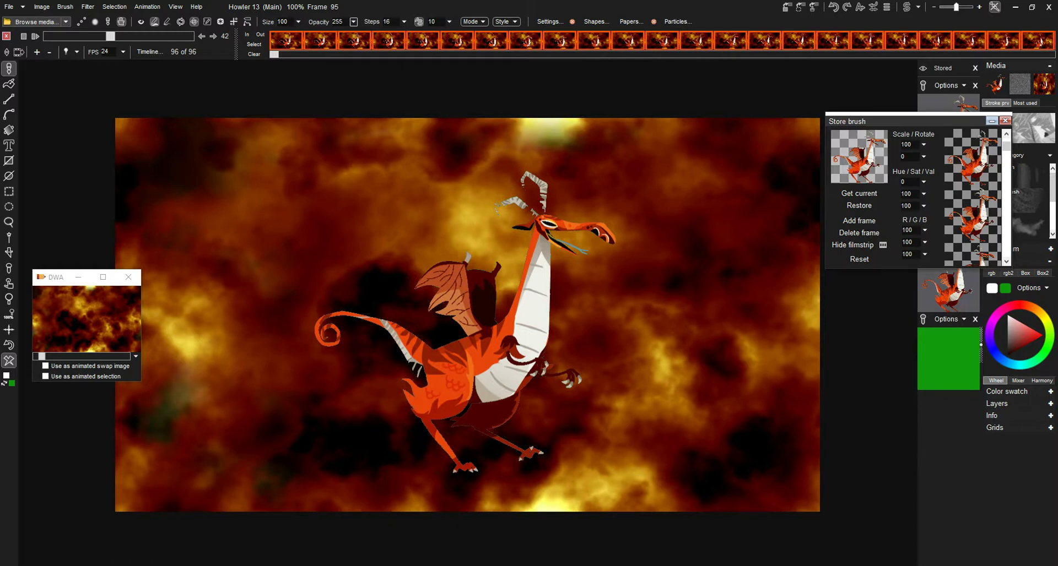
# Step: Set up a media export of the animation in H264 (.mp4) format and check its output path
pyautogui.click(148, 6)
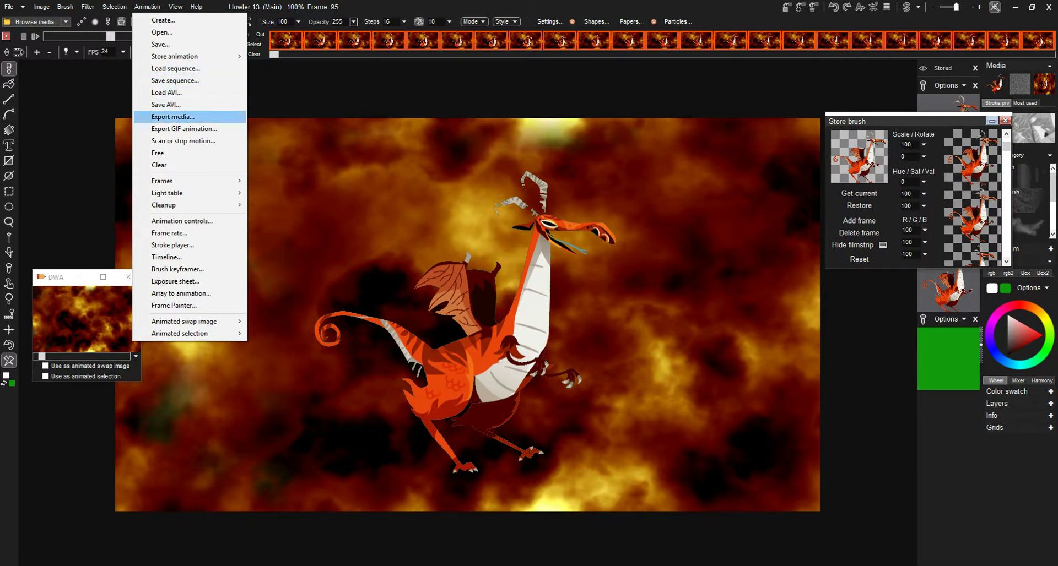
pyautogui.click(172, 116)
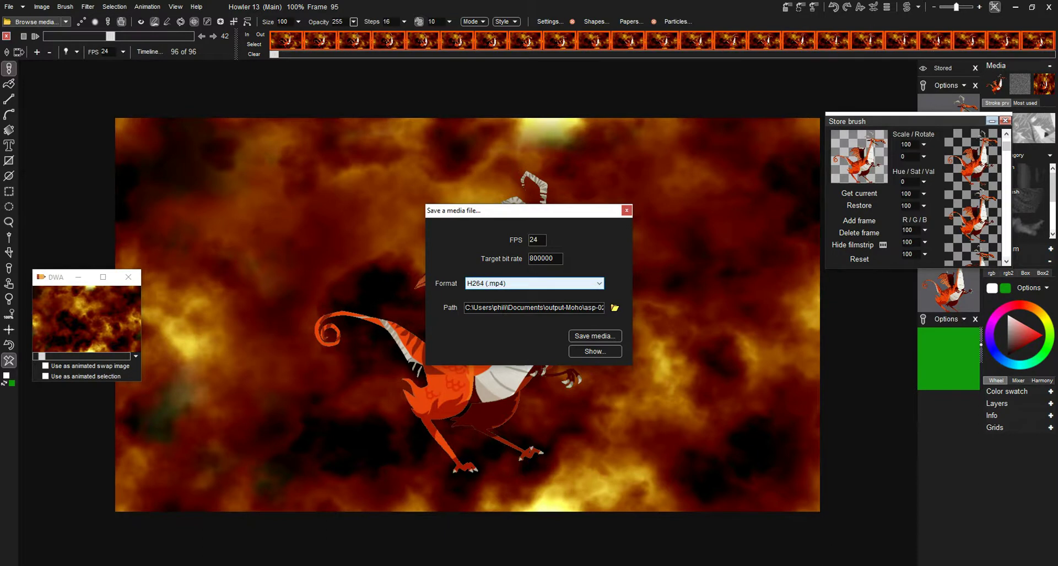
pyautogui.click(534, 283)
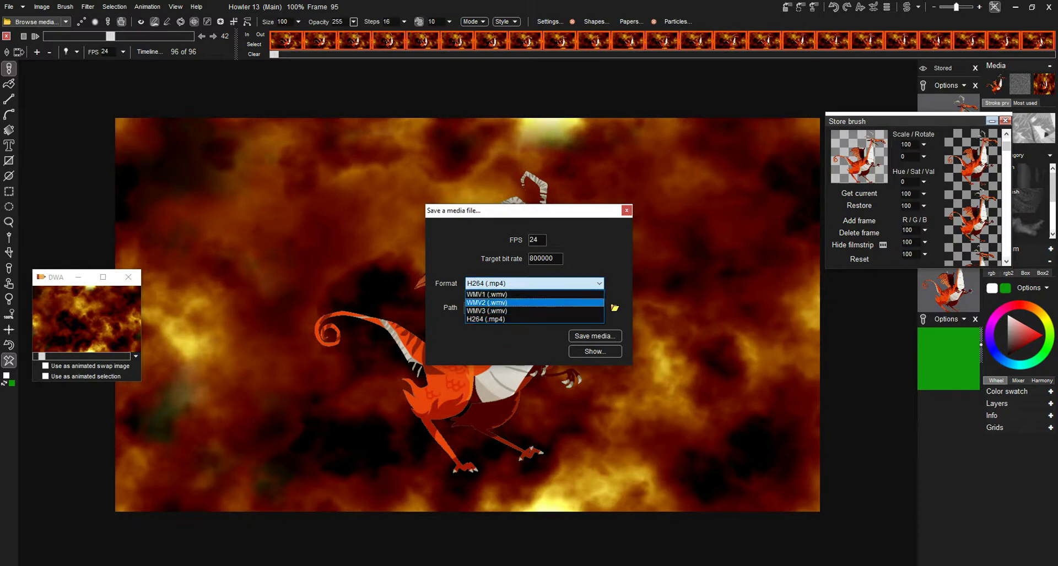
pyautogui.click(534, 319)
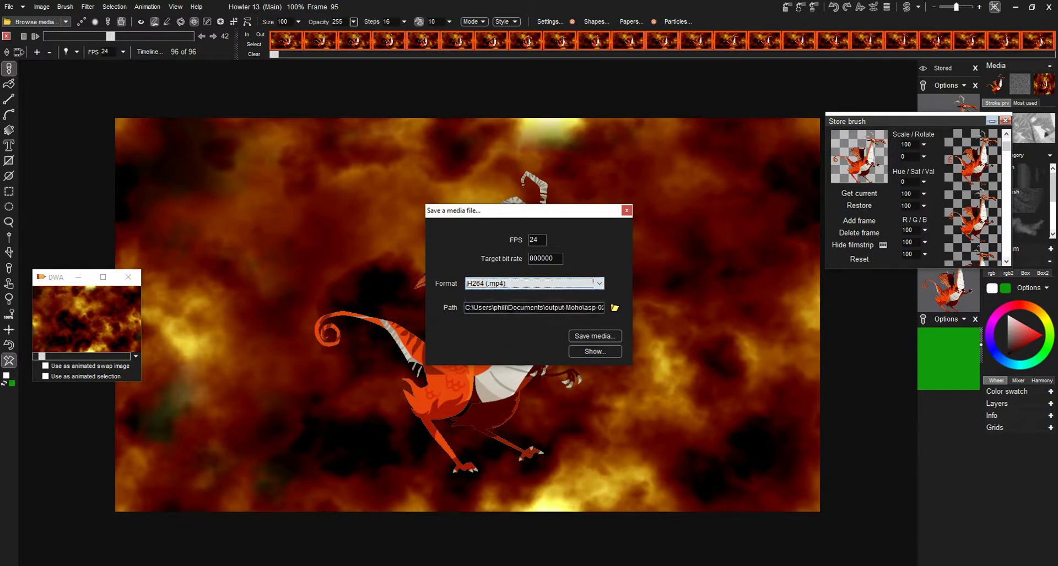
pyautogui.click(579, 307)
pyautogui.hotkey('ctrl', 'a')
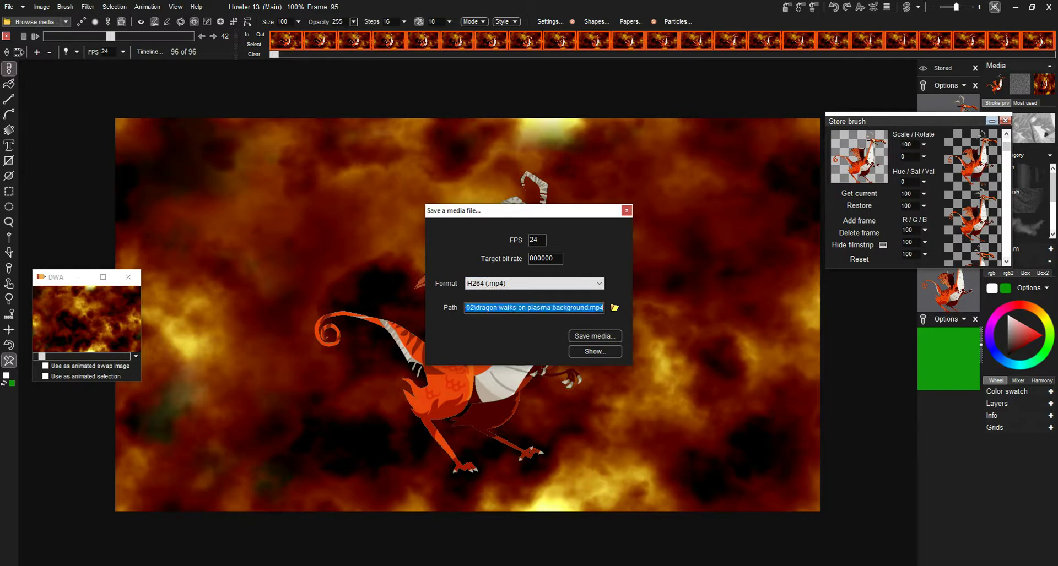
pyautogui.click(576, 307)
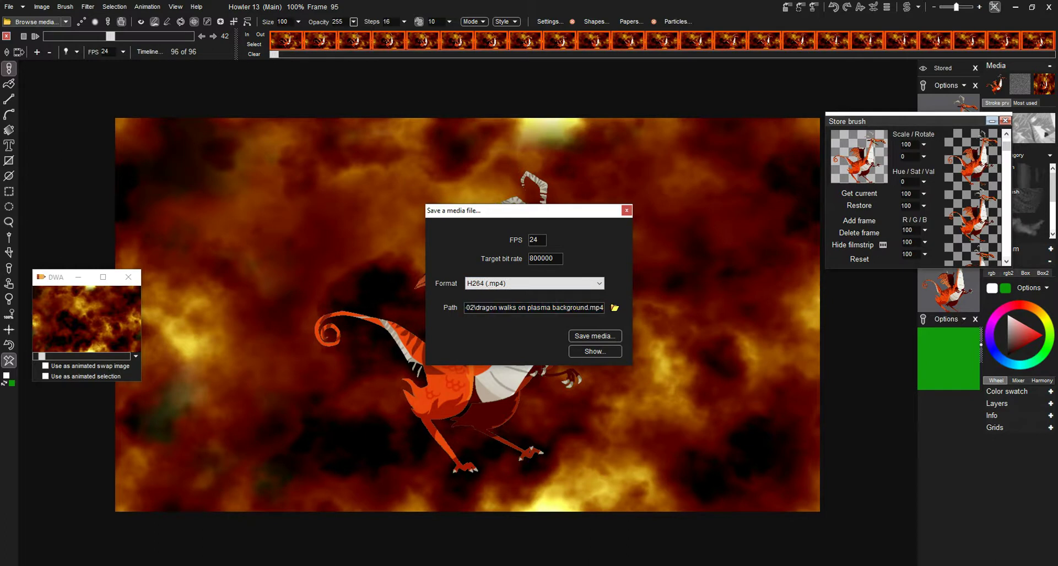
pyautogui.doubleClick(596, 307)
pyautogui.click(530, 307)
# Step: Set the target bit rate to 12800000 and save the MP4 media file
pyautogui.moveTo(529, 258); pyautogui.dragTo(538, 258)
pyautogui.click(555, 258)
pyautogui.write('12')
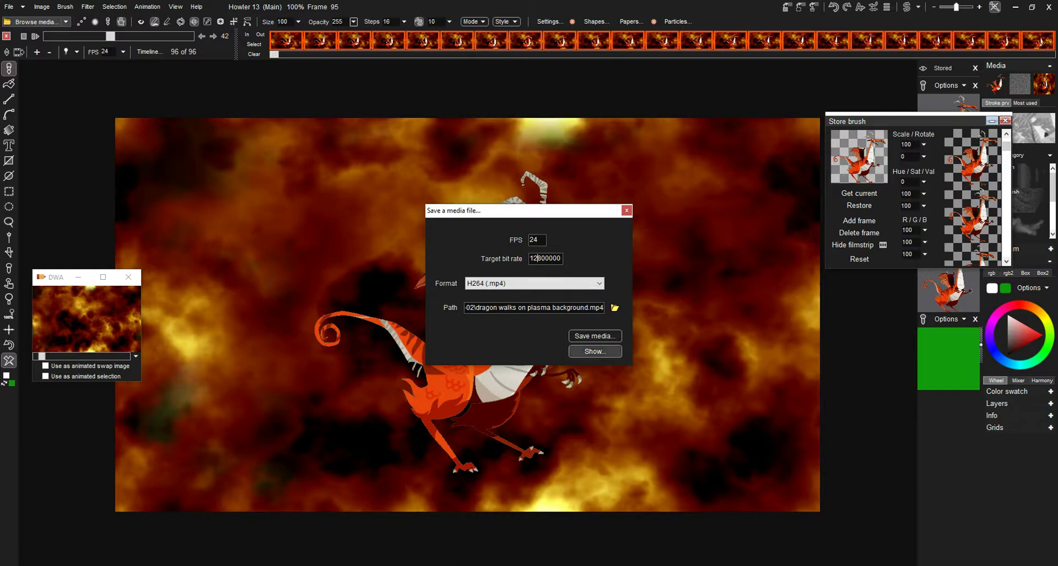
pyautogui.click(595, 336)
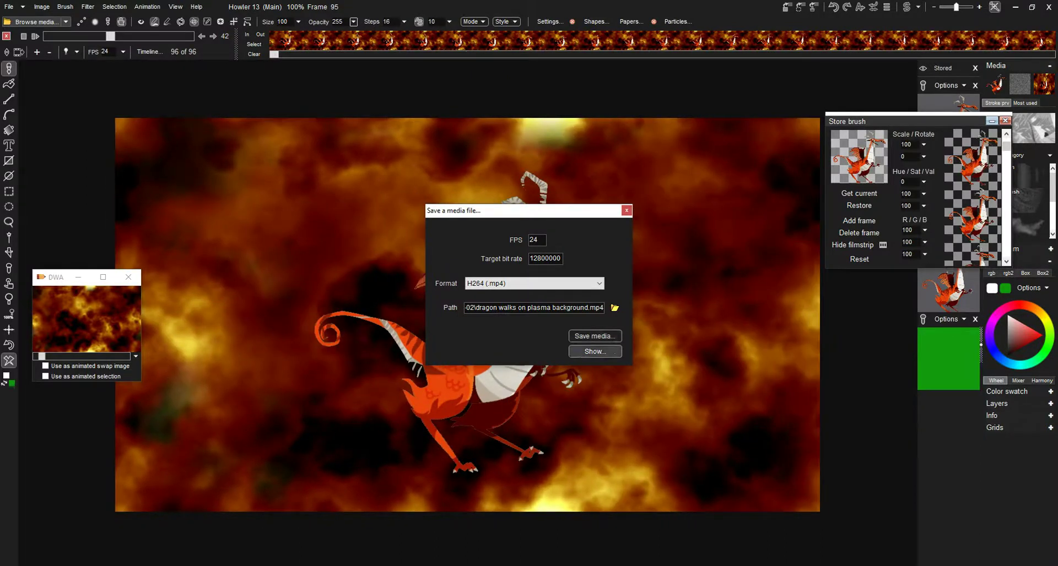
# Step: Play back the saved MP4 file to check it, and close the player and the media export
pyautogui.click(595, 351)
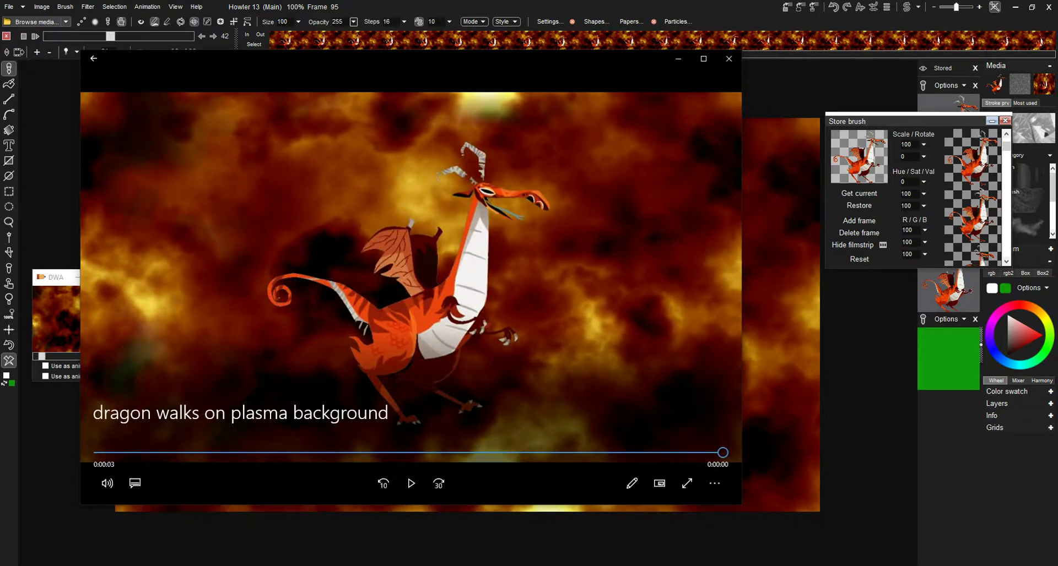
pyautogui.click(728, 58)
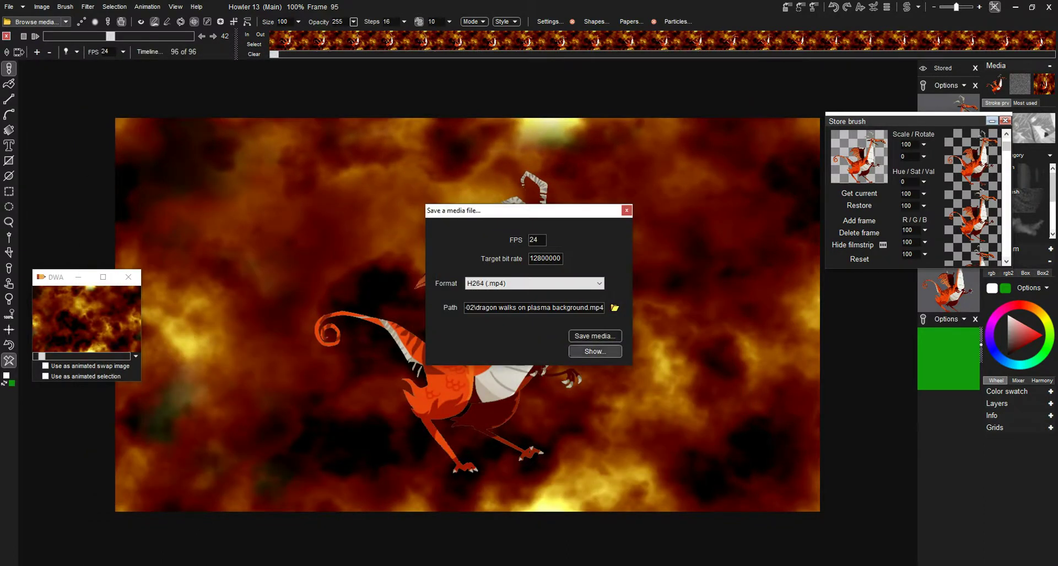
pyautogui.click(626, 211)
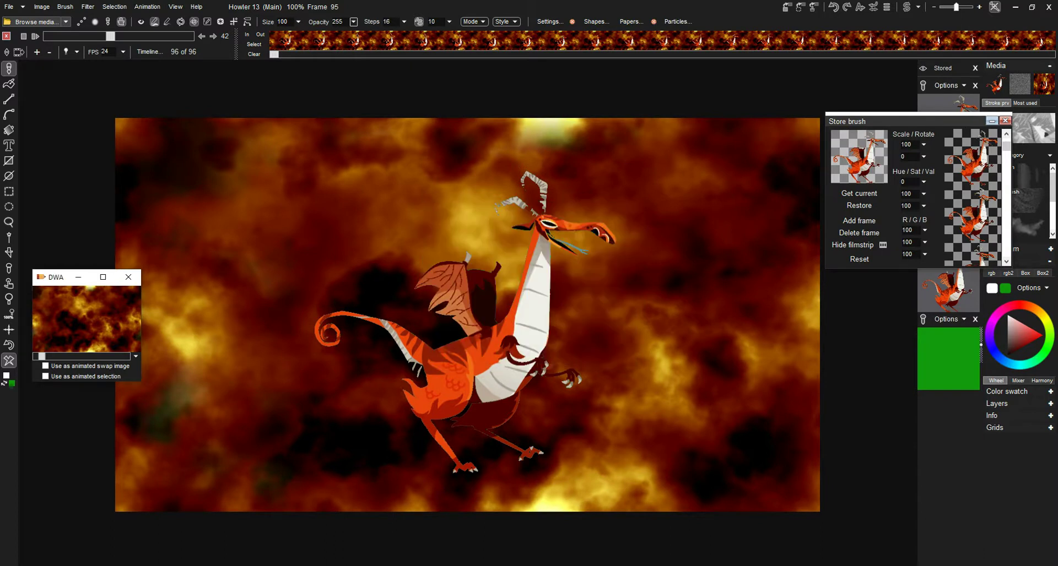
# Step: Set up another media export of the animation with target bit rate 12800000 and the WMV3 (.wmv) format
pyautogui.click(147, 6)
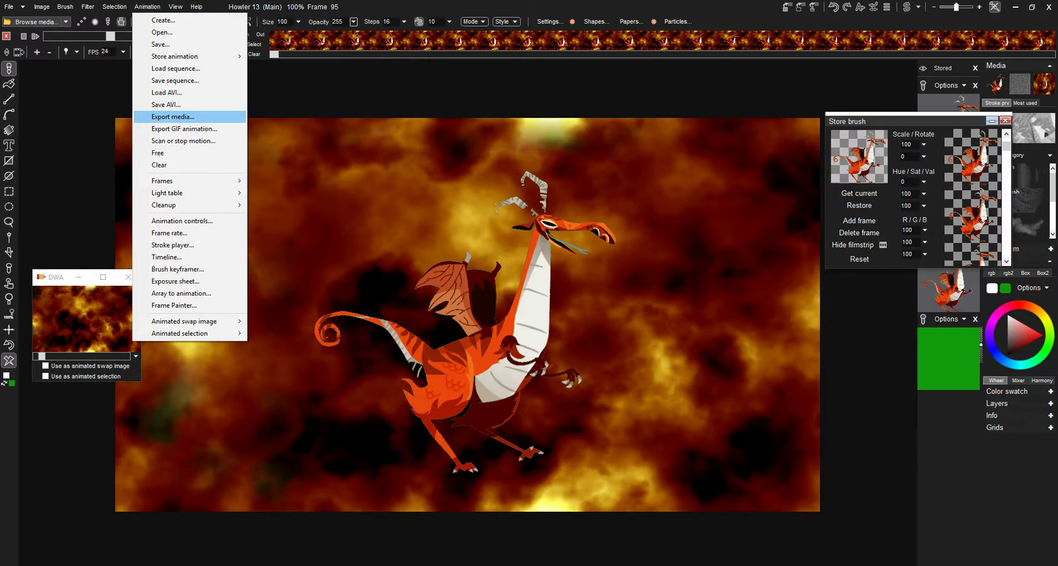
pyautogui.click(172, 117)
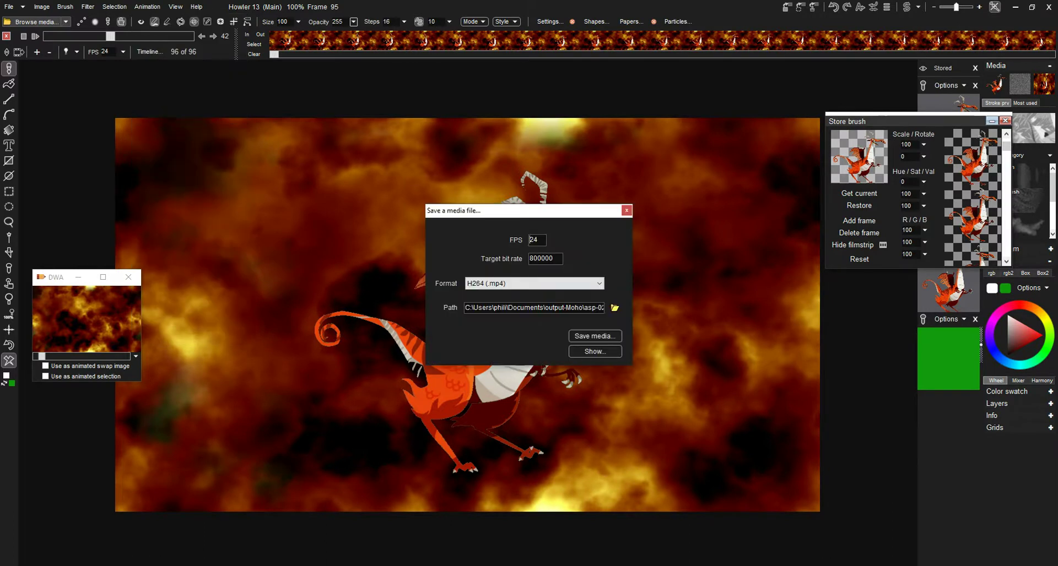
pyautogui.click(530, 259)
pyautogui.write('12')
pyautogui.press('Tab')
pyautogui.hotkey('alt', 'Down')
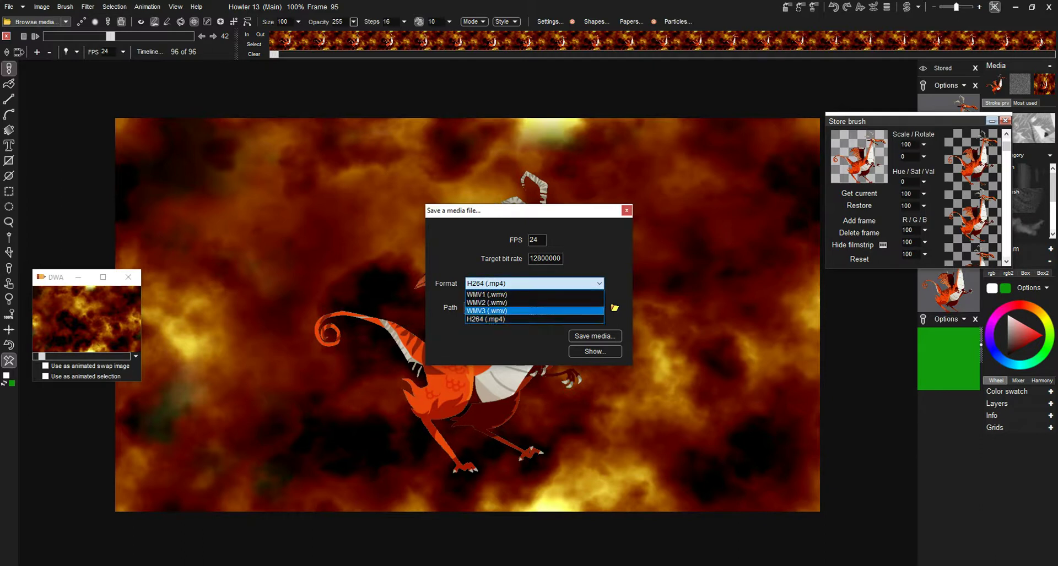
pyautogui.press('Return')
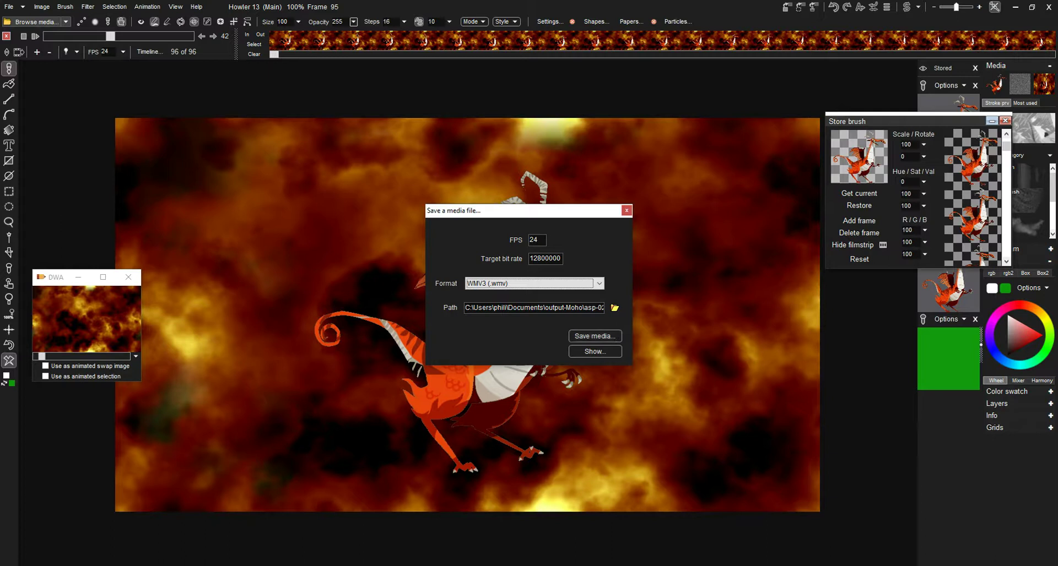
# Step: Save the animation as "dragon walks on plasma background.wmv" in WMV3 format, play it back, and close the player and export
pyautogui.click(576, 283)
pyautogui.click(573, 311)
pyautogui.press('Tab')
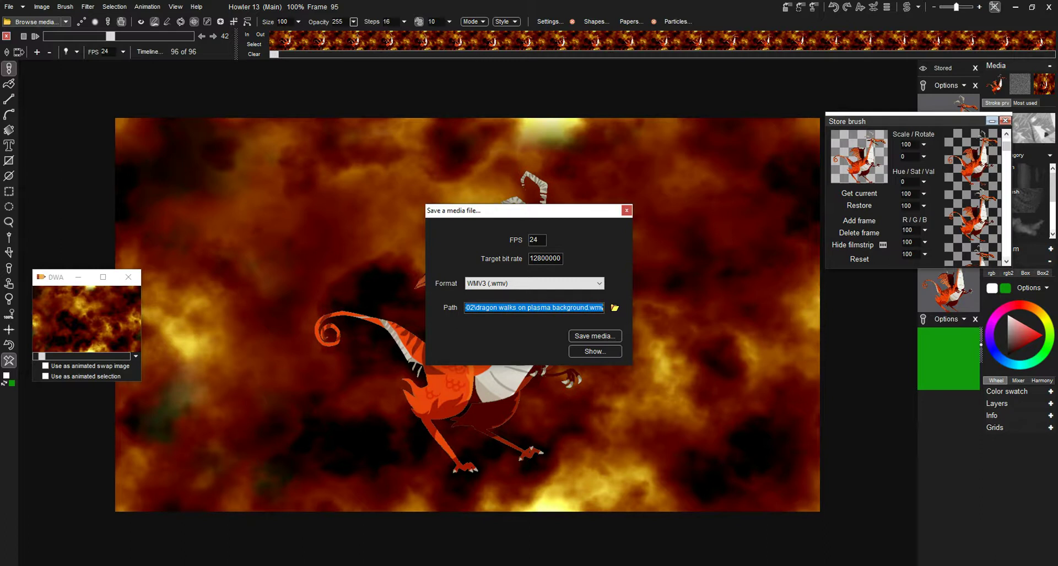
pyautogui.press('Return')
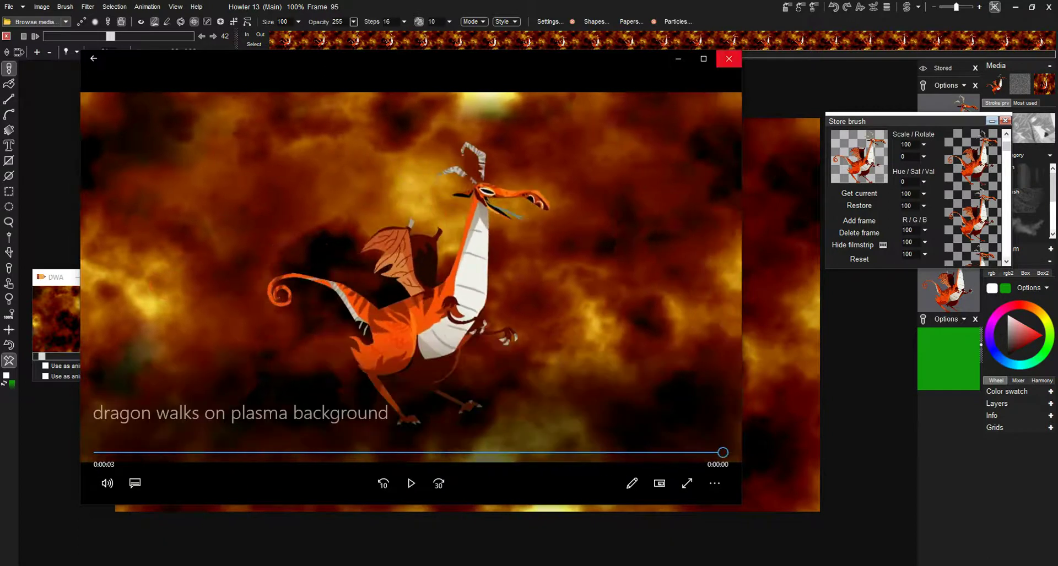
pyautogui.click(729, 59)
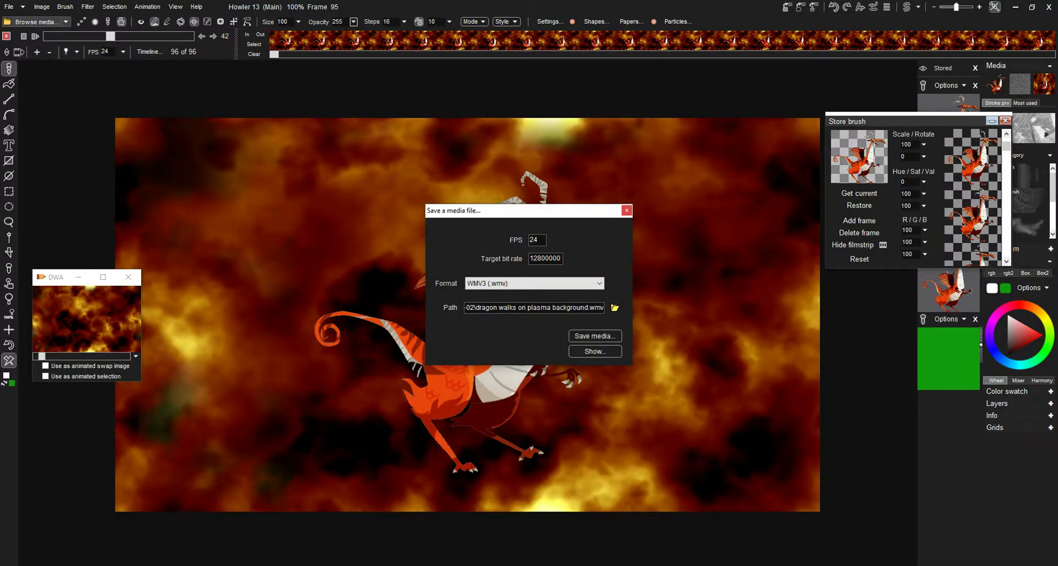
pyautogui.click(627, 210)
# Step: Start a GIF animation export and try different frame delays, ending with 4 hundredths of a second
pyautogui.click(147, 6)
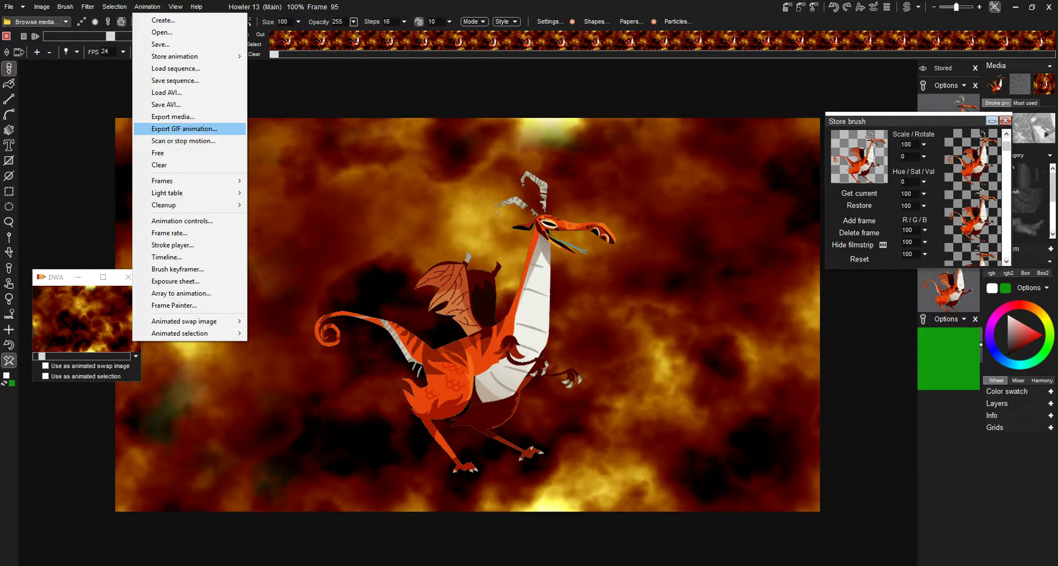
pyautogui.click(184, 129)
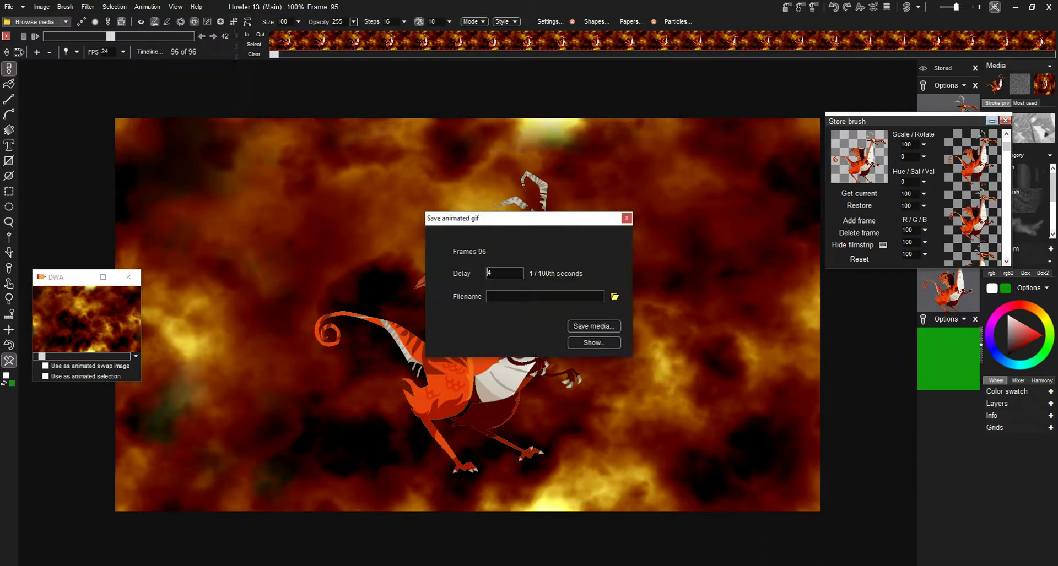
pyautogui.doubleClick(489, 273)
pyautogui.click(494, 273)
pyautogui.hotkey('ctrl', 'a')
pyautogui.write('2')
pyautogui.hotkey('ctrl', 'a')
pyautogui.write('3')
pyautogui.hotkey('ctrl', 'a')
pyautogui.write('4')
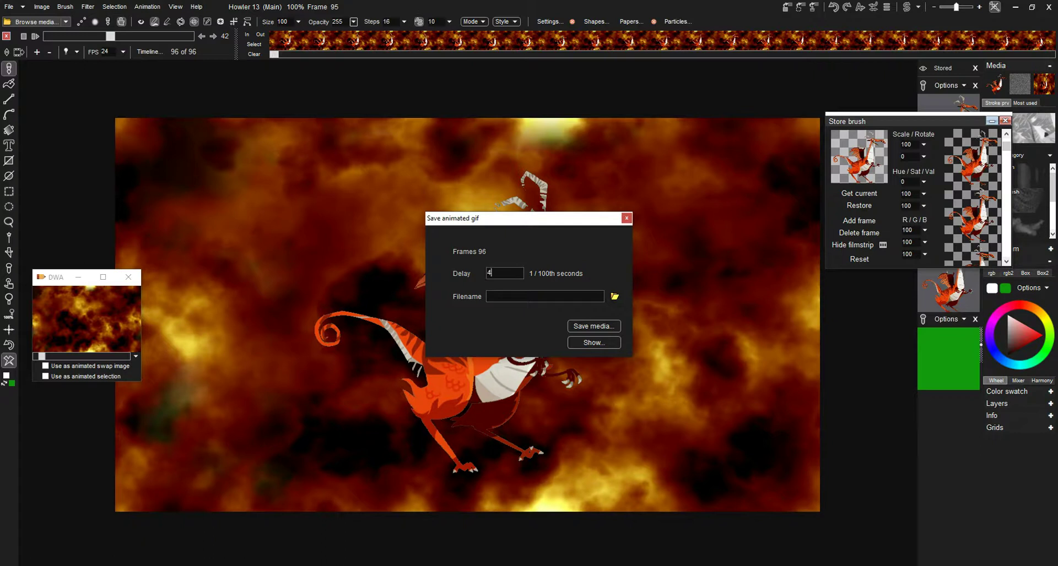